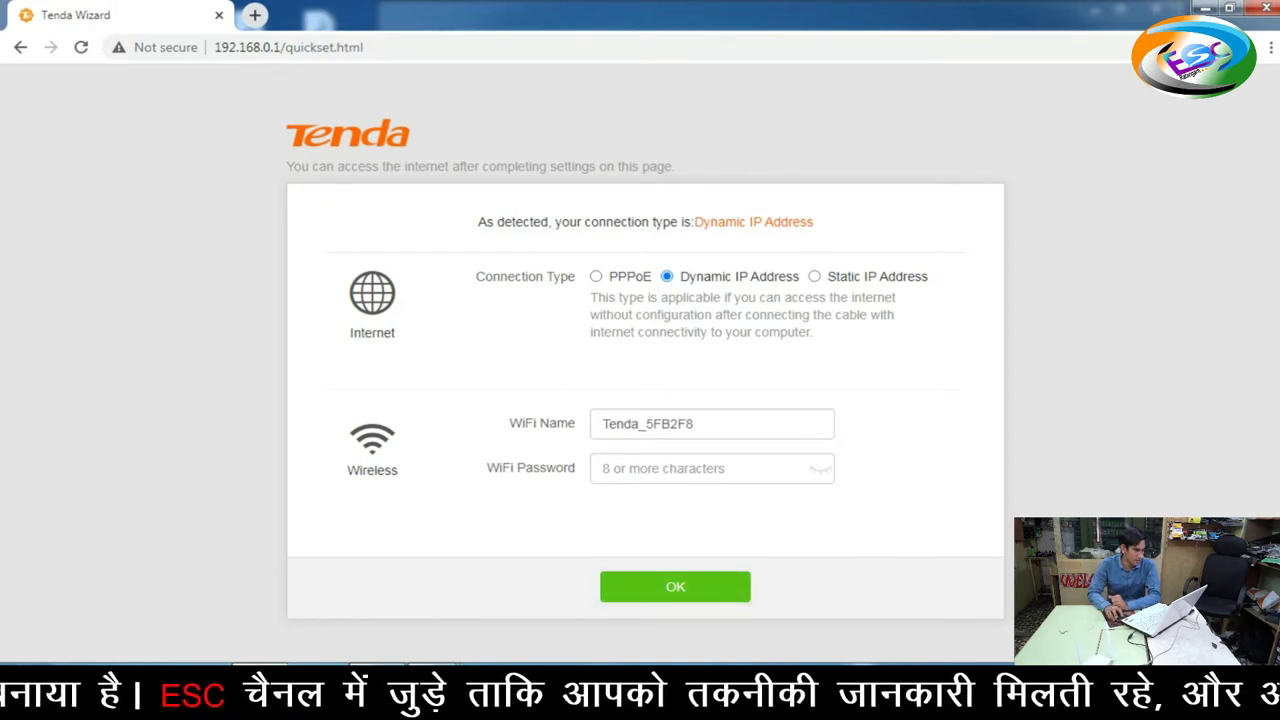
Step: Accept the quick setup with the Dynamic IP Address connection type and load google.com in a new tab
key(Return)
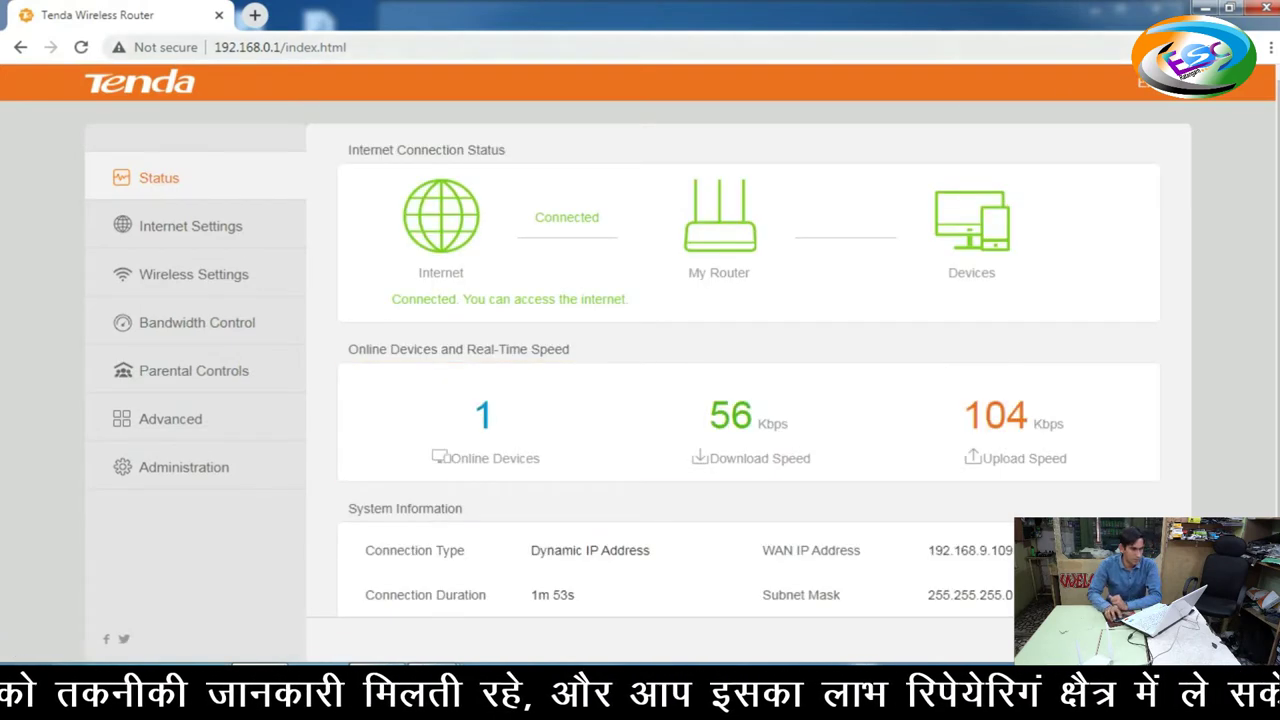
click(255, 15)
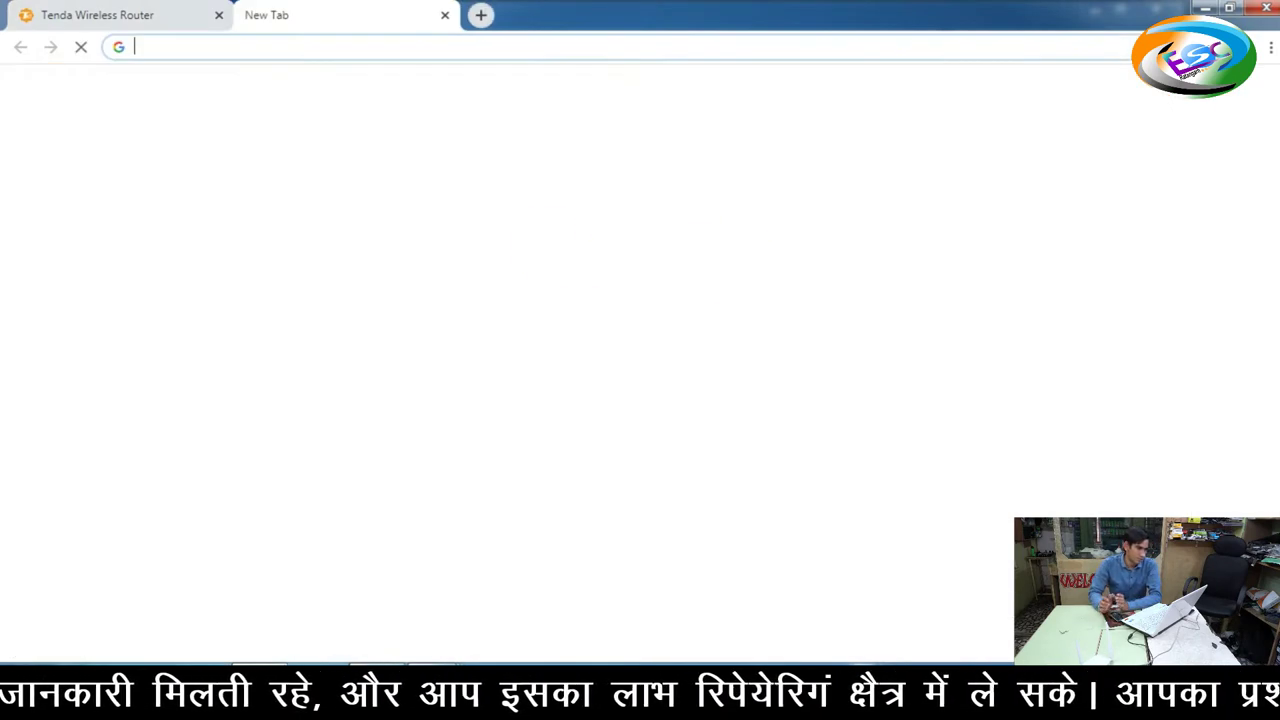
text(goo)
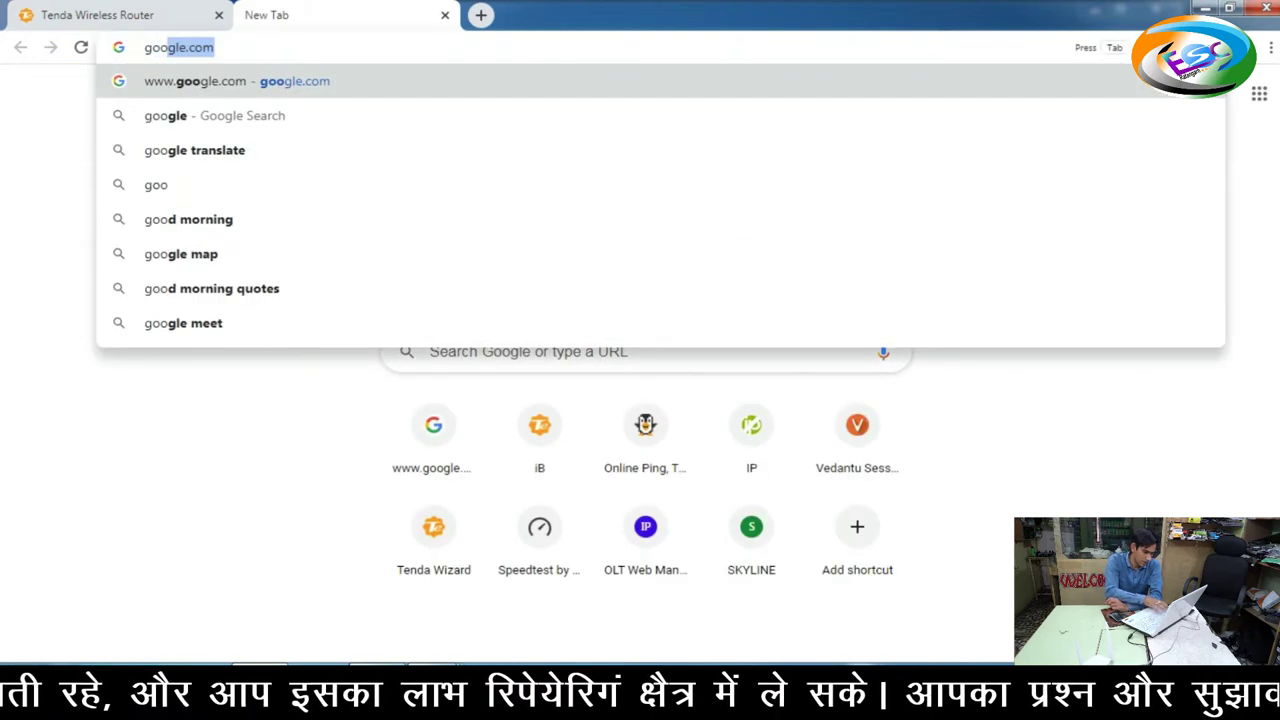
key(Return)
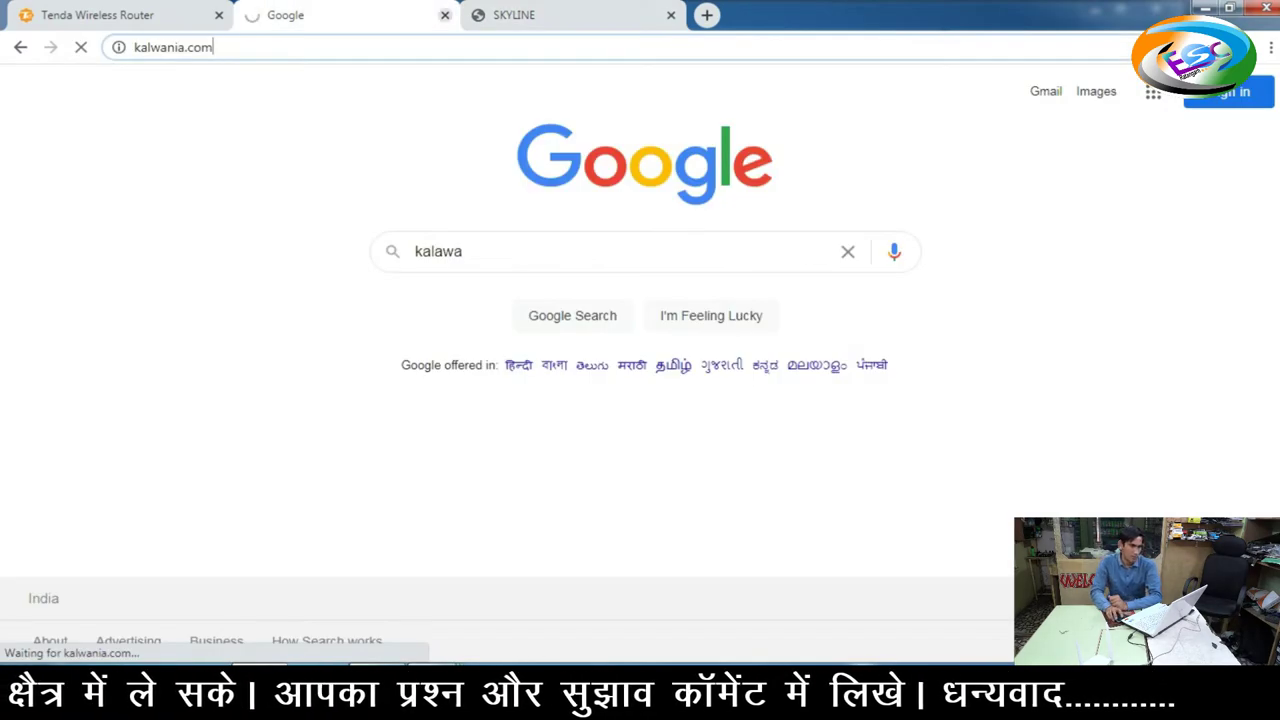
Step: Close the Google tab and test the internet connection by opening the Plans and Home pages of the Skyline website
click(445, 15)
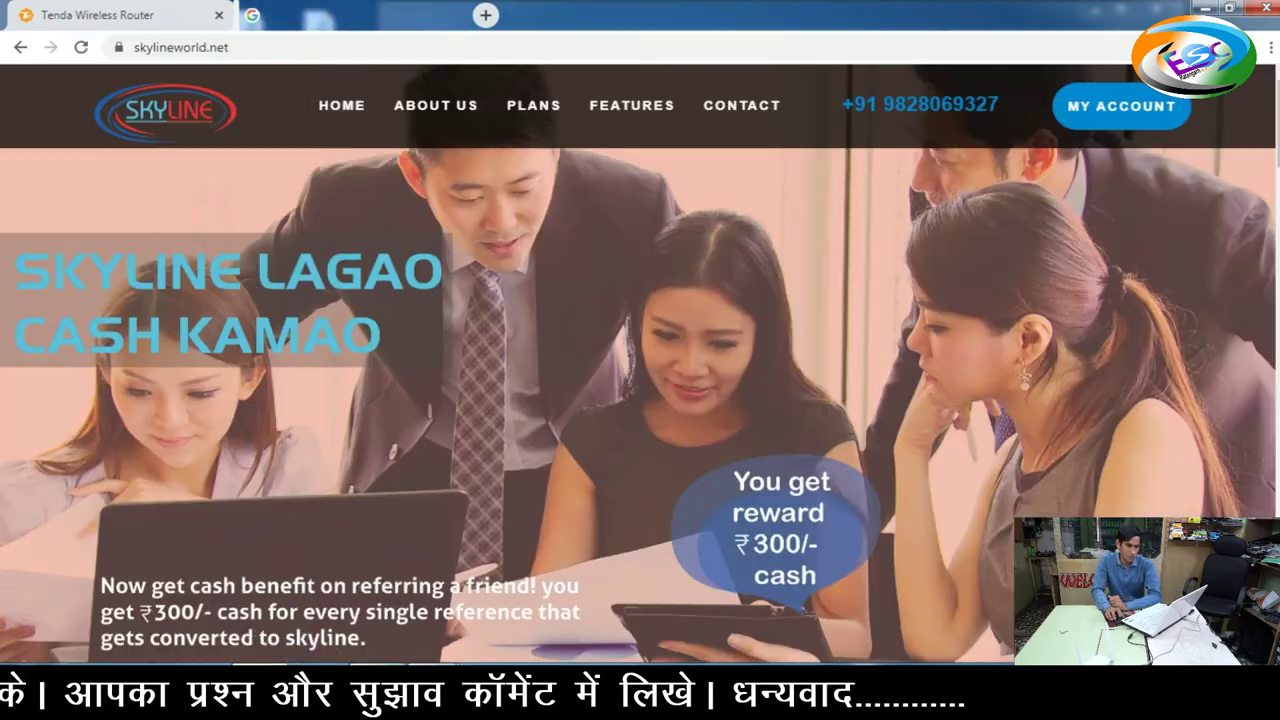
click(533, 105)
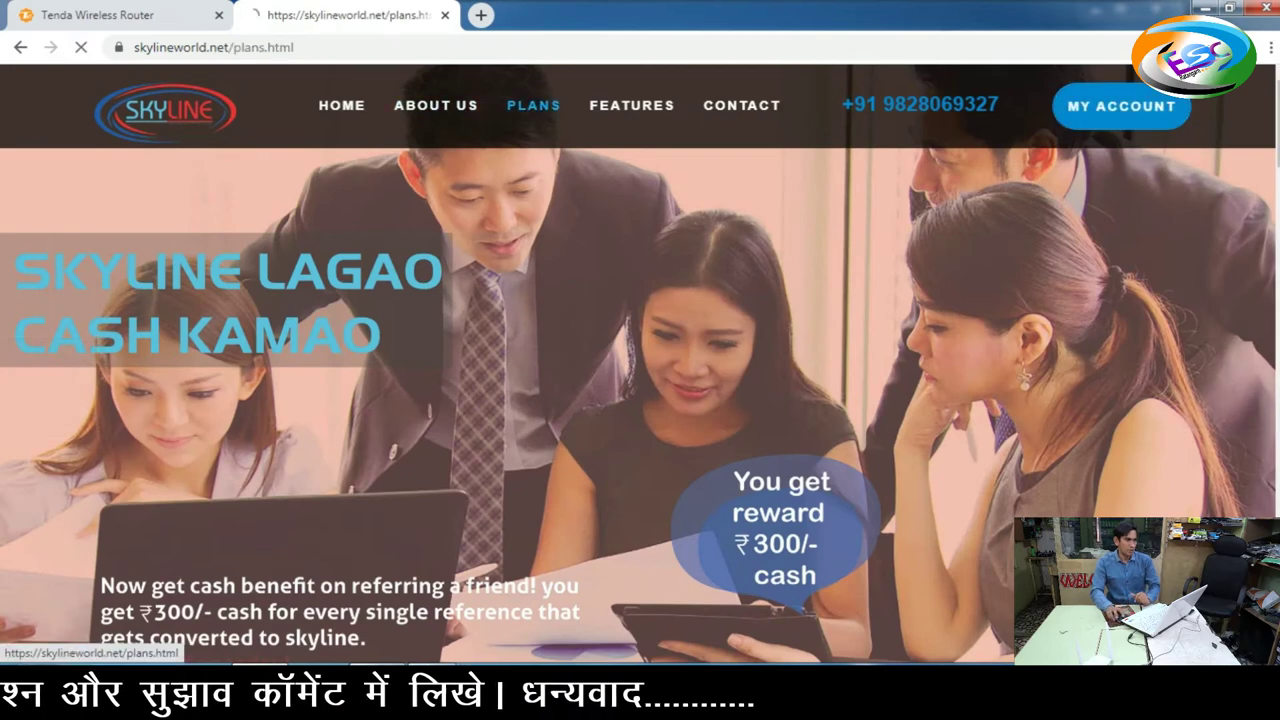
click(341, 105)
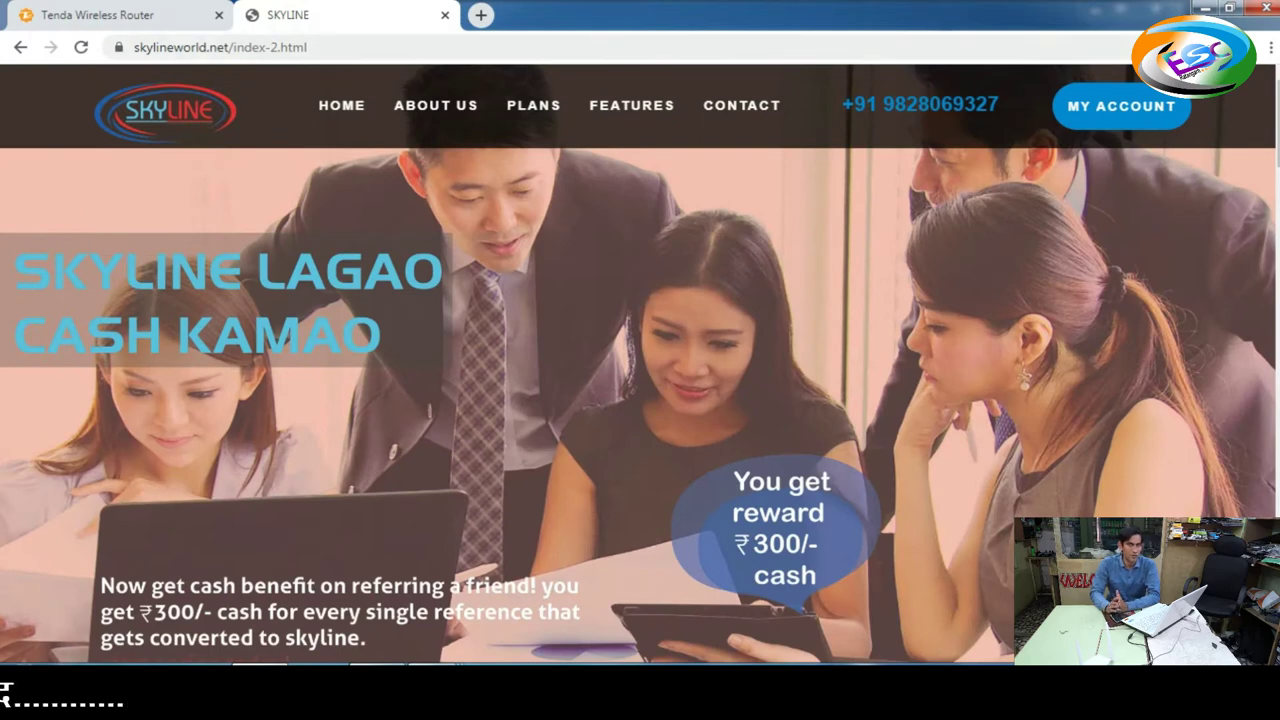
Step: Return to the Tenda router page and look through its Advanced settings
click(120, 15)
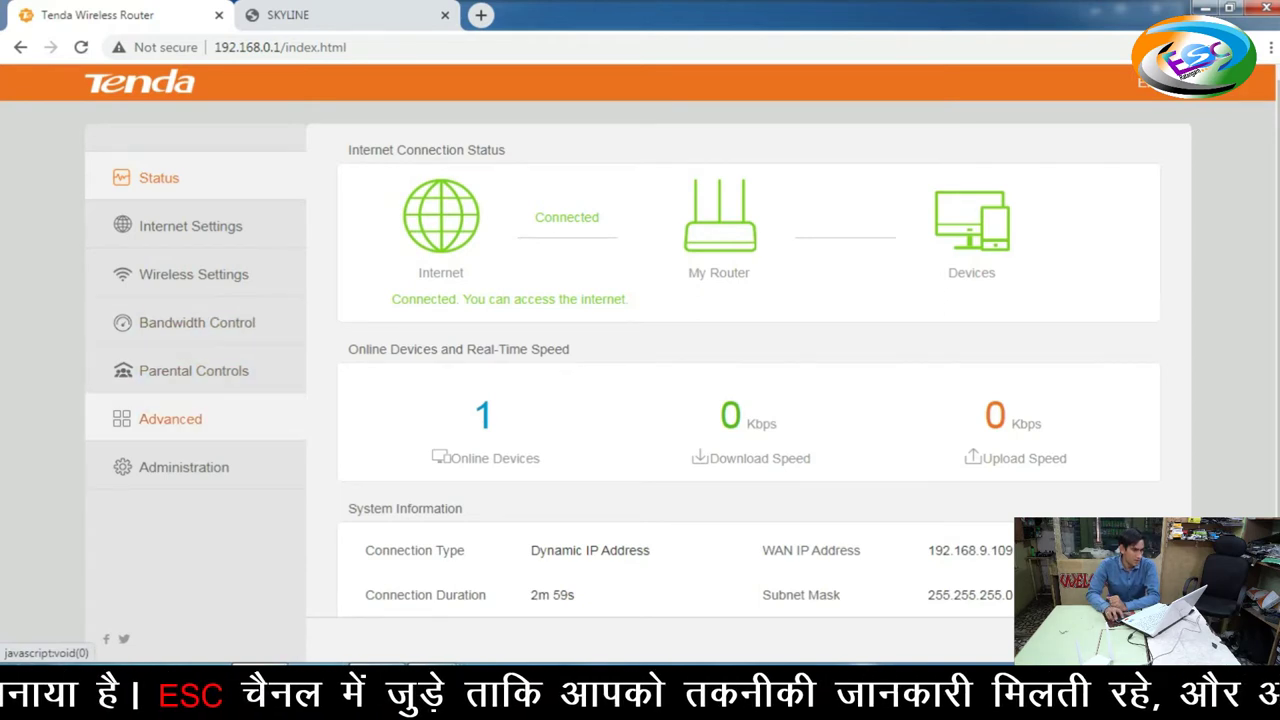
click(170, 419)
scroll(700, 380, down, 3)
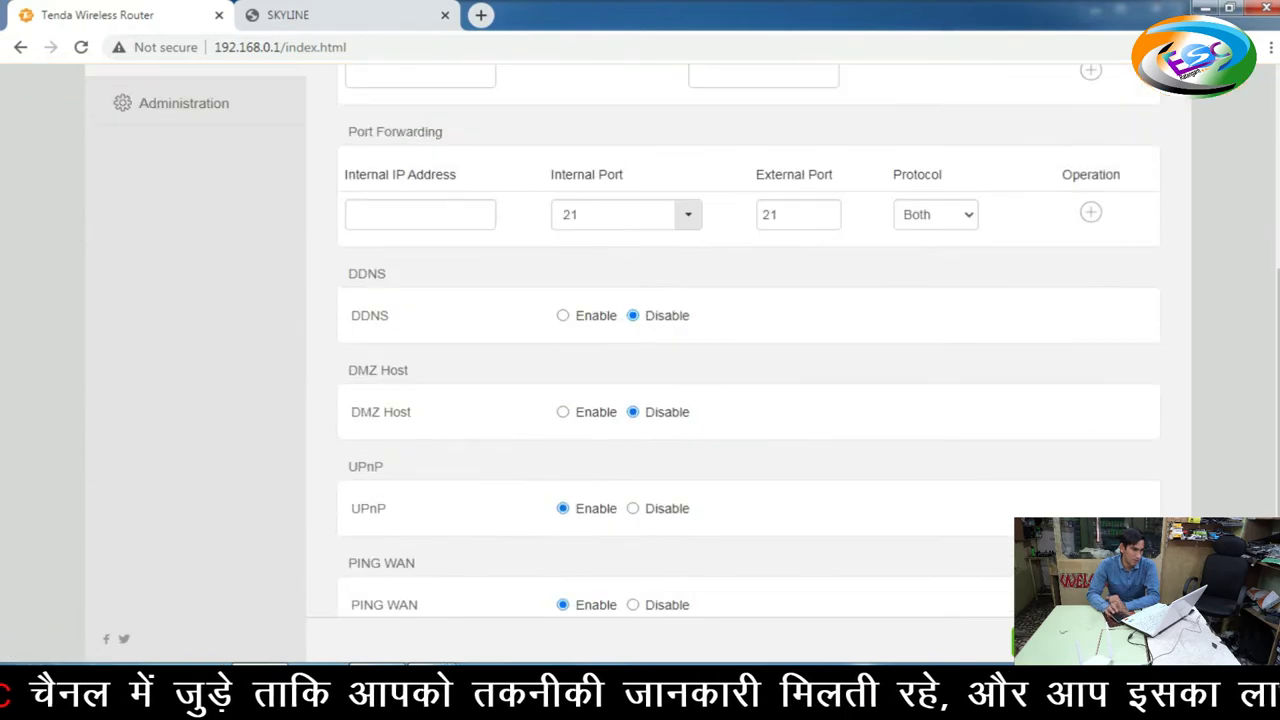
scroll(700, 380, up, 3)
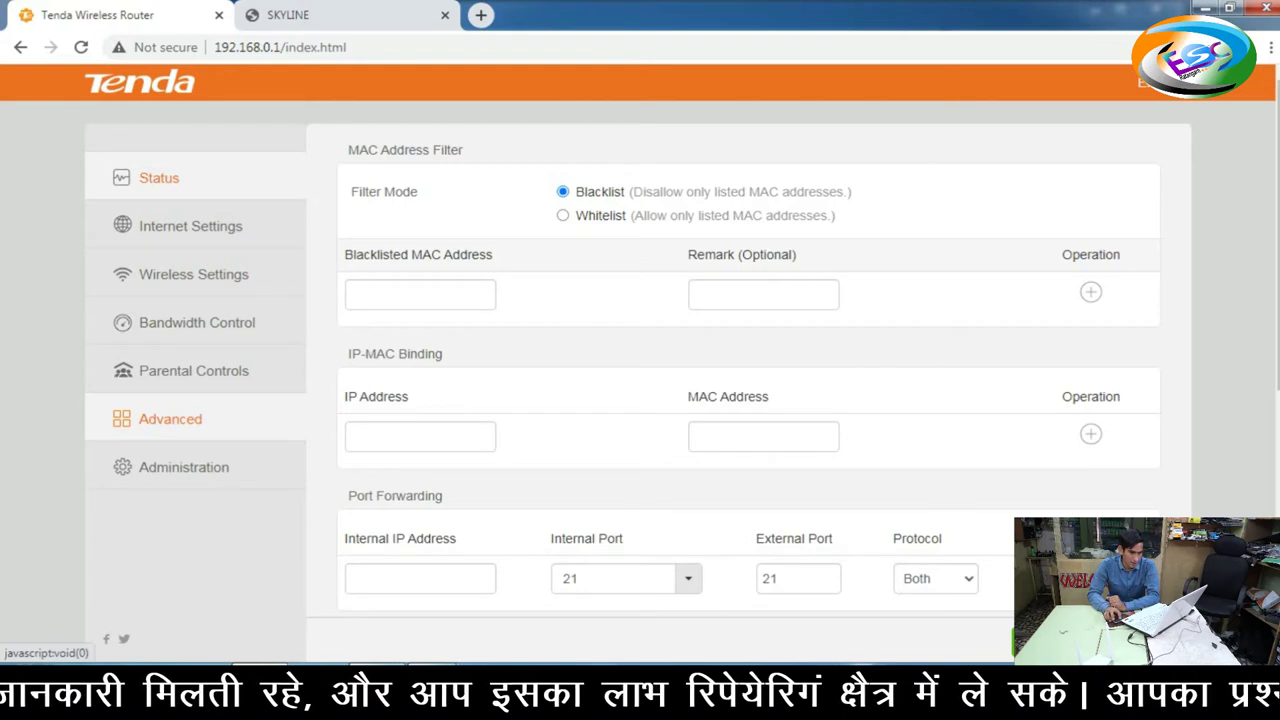
Step: Examine the WAN IP address and default gateway in the system information on the router's Status page
click(159, 177)
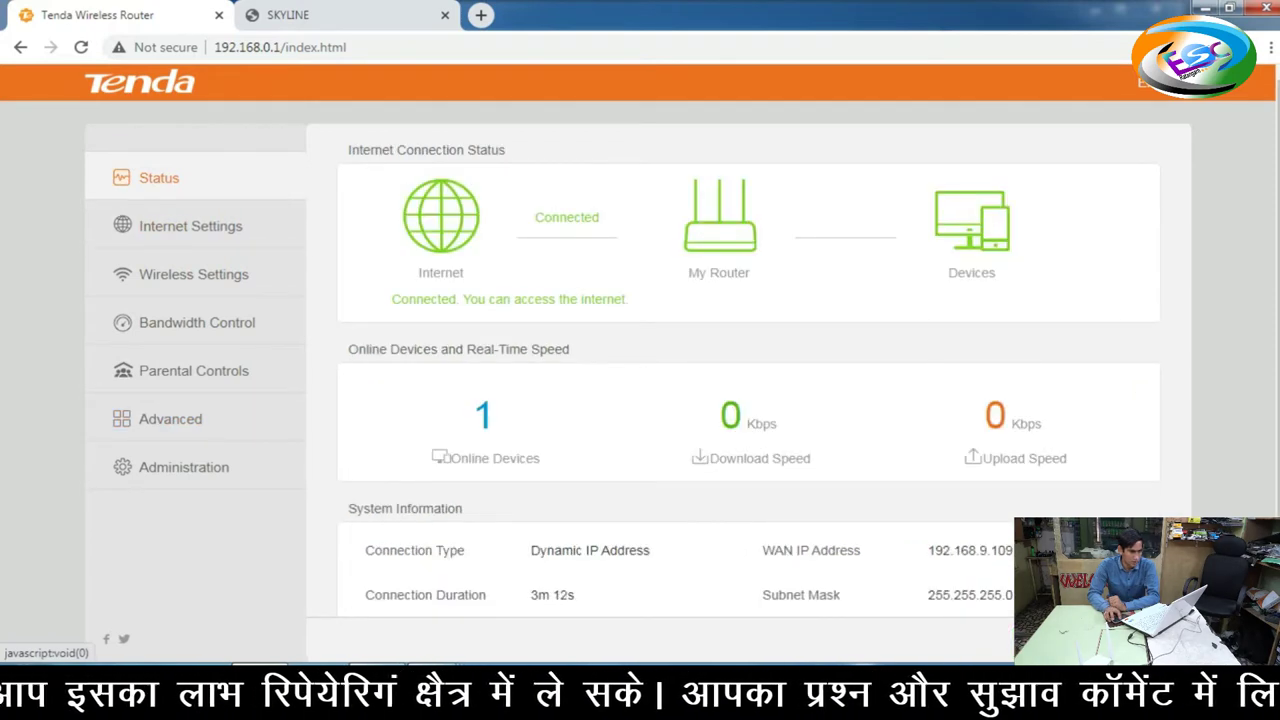
scroll(640, 360, down, 2)
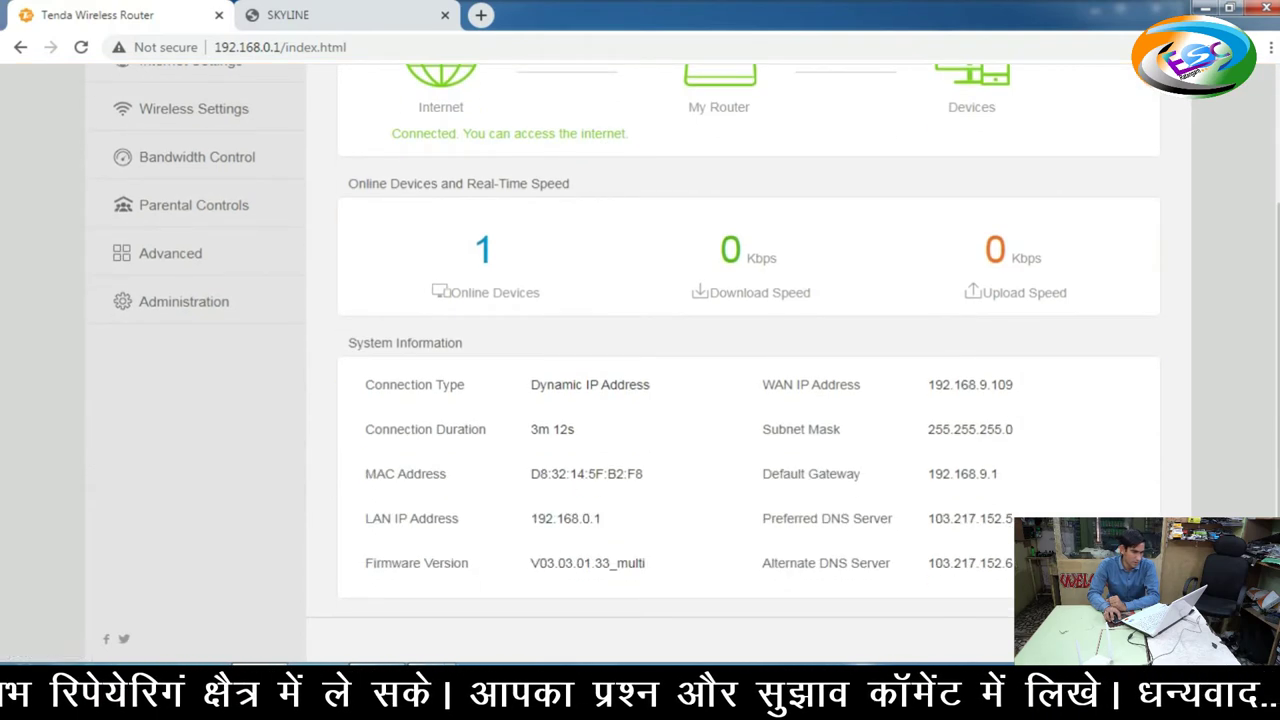
drag(928, 385, 1013, 385)
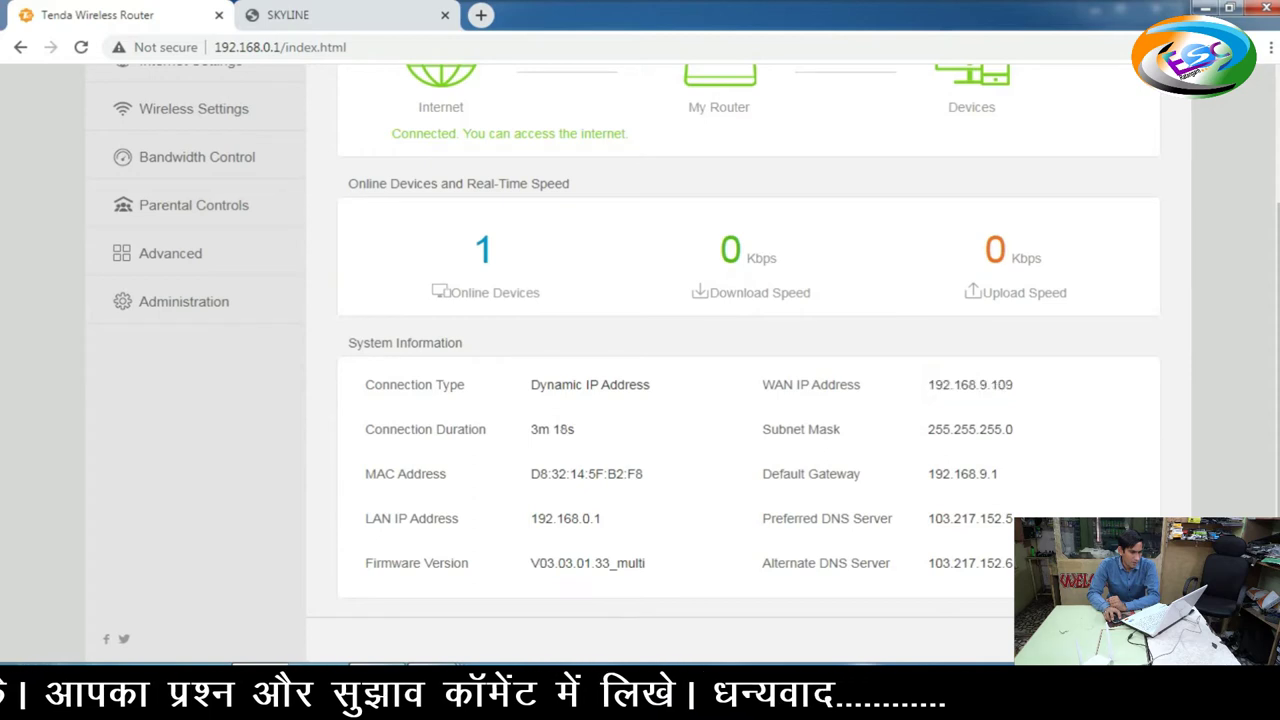
drag(1013, 385, 952, 385)
drag(928, 474, 998, 474)
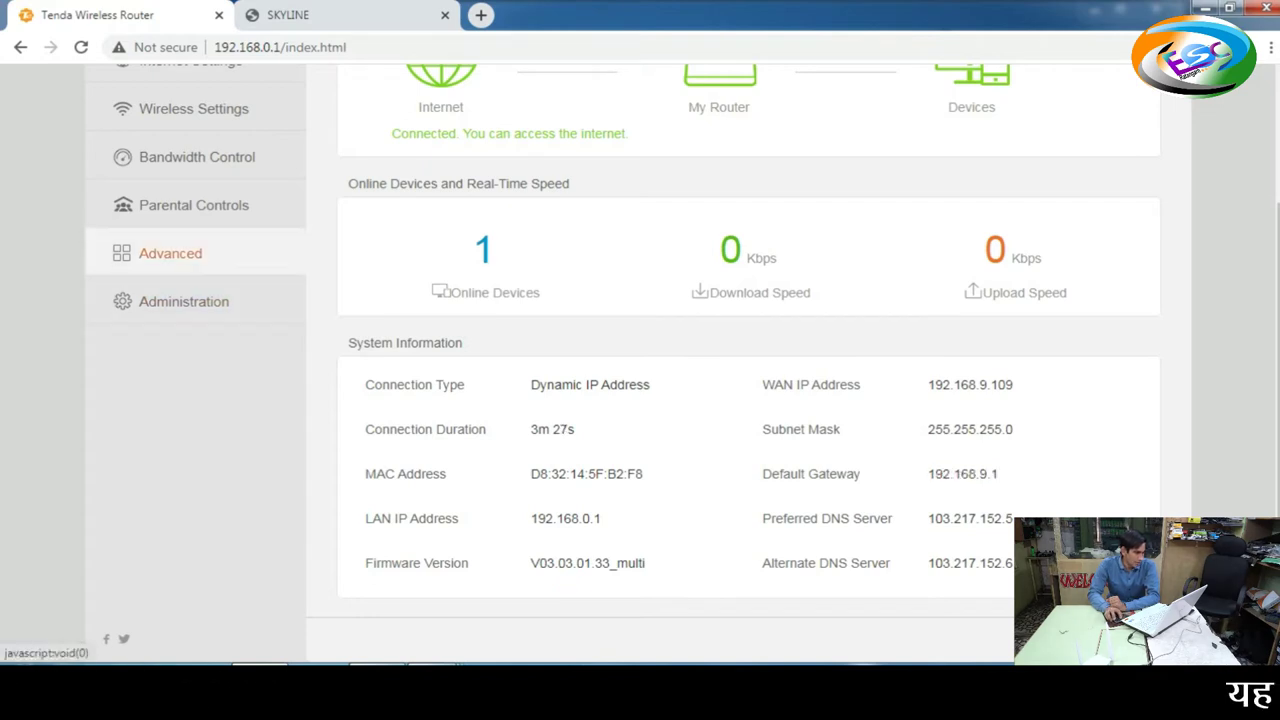
Step: Set the LAN IP address to 192.168.9.11 in the LAN parameters of the Administration settings
click(165, 253)
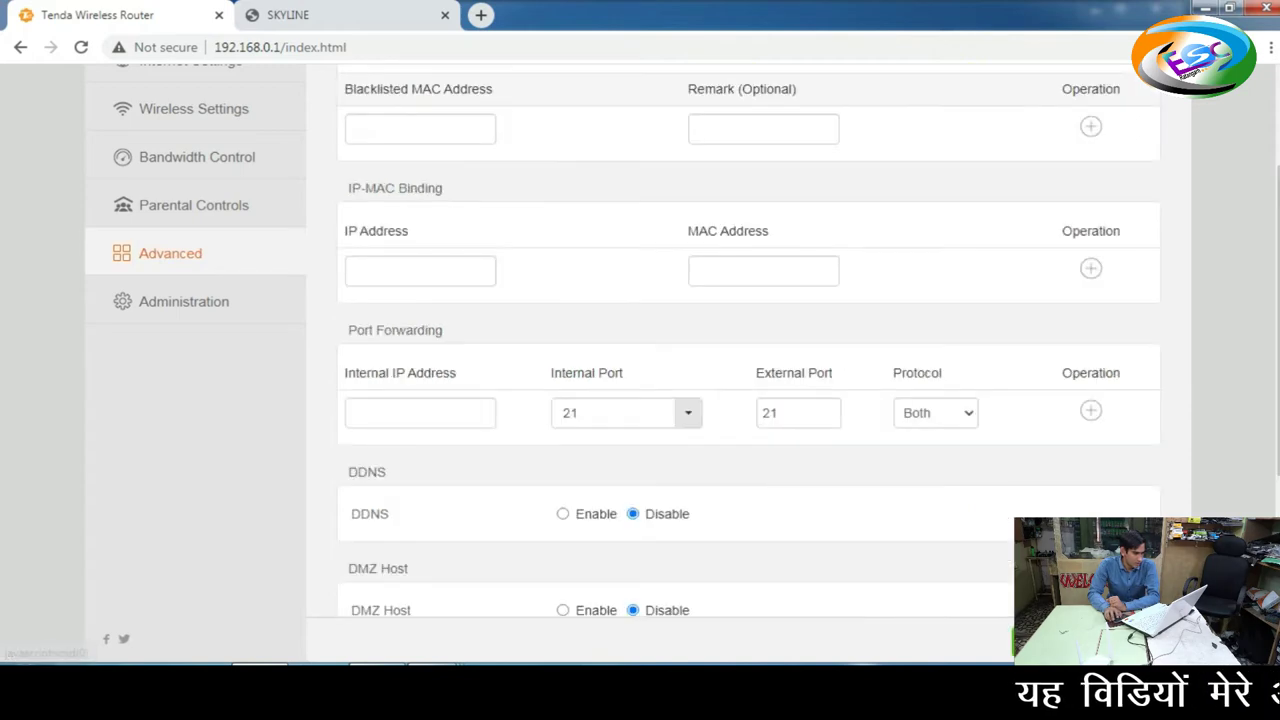
scroll(748, 360, down, 3)
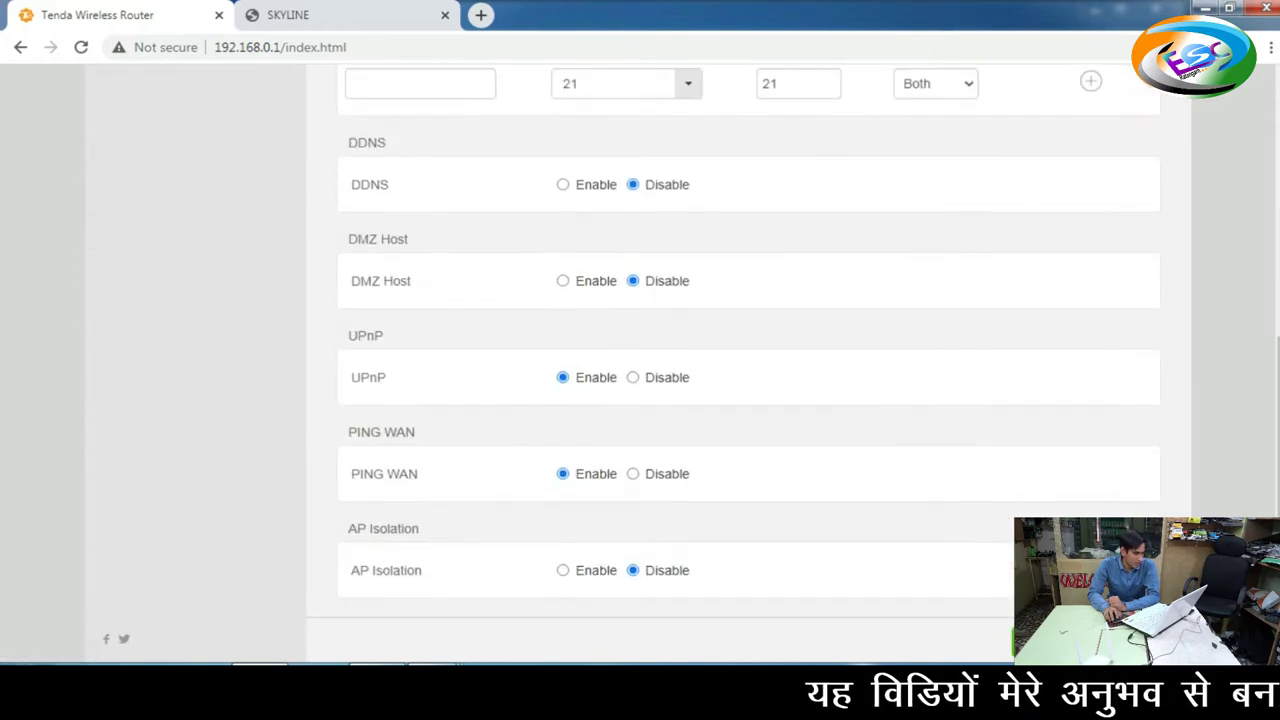
scroll(748, 360, up, 5)
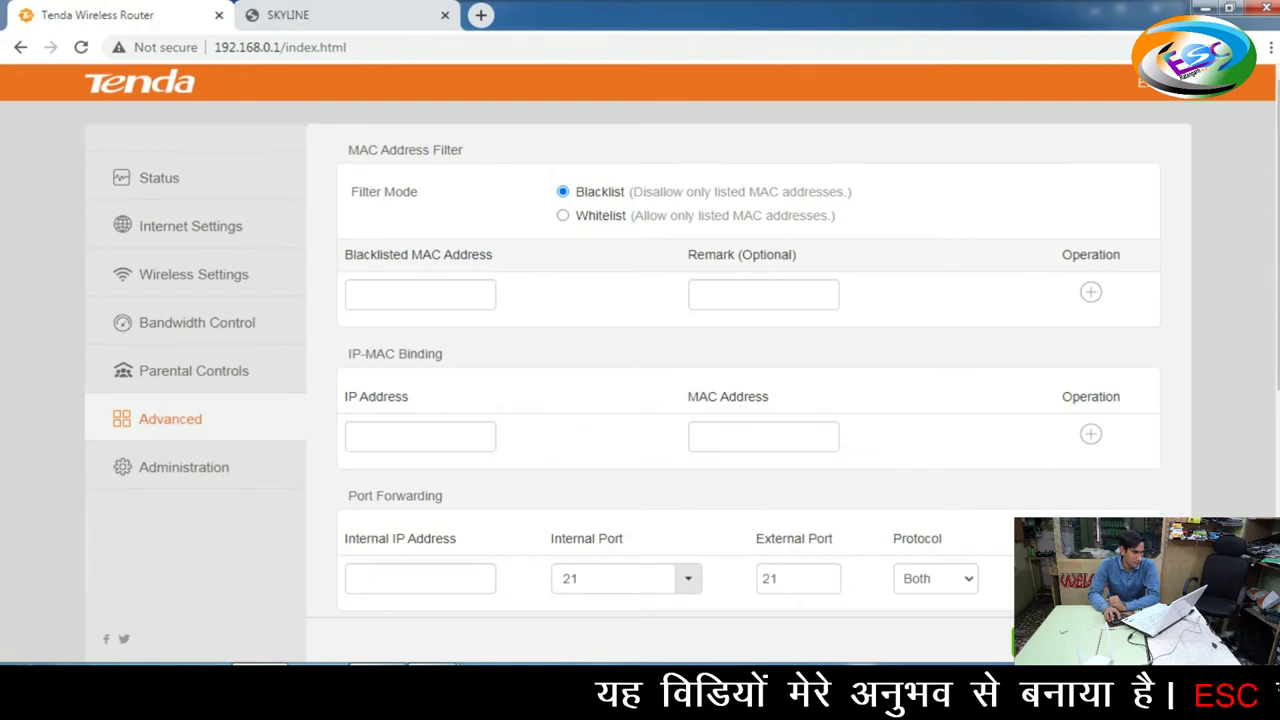
click(183, 467)
scroll(748, 360, down, 4)
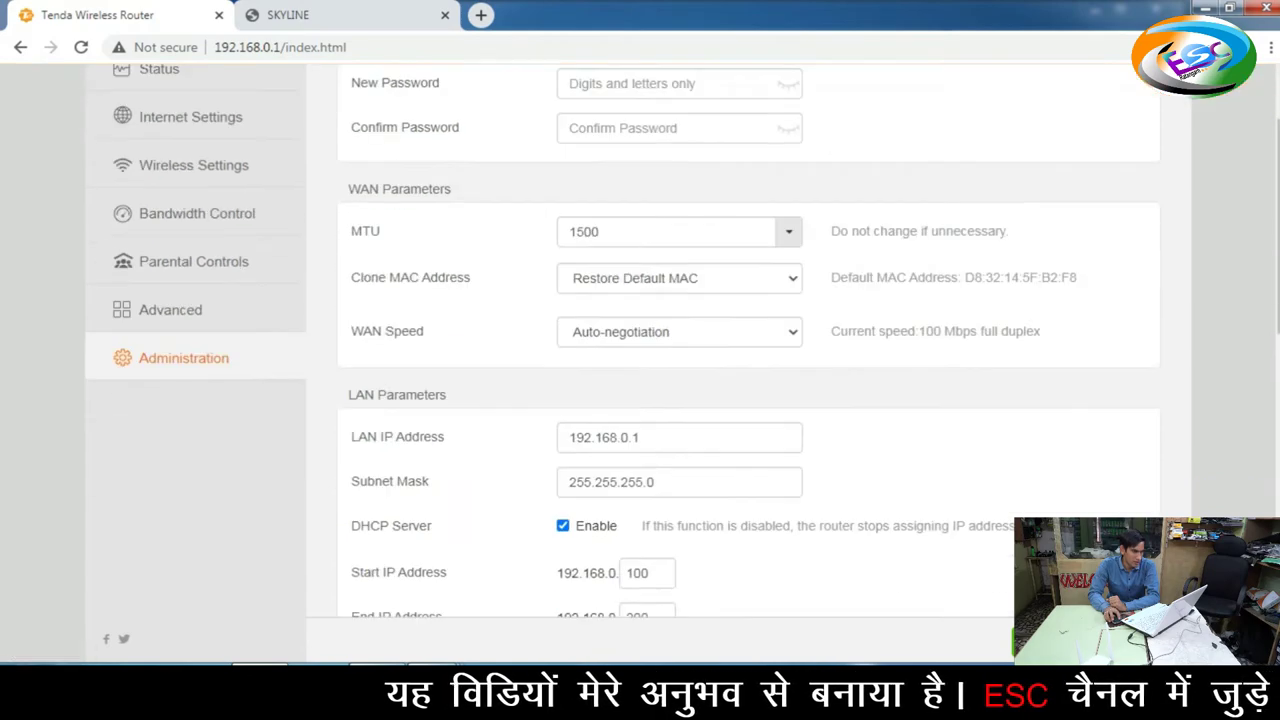
scroll(748, 360, up, 4)
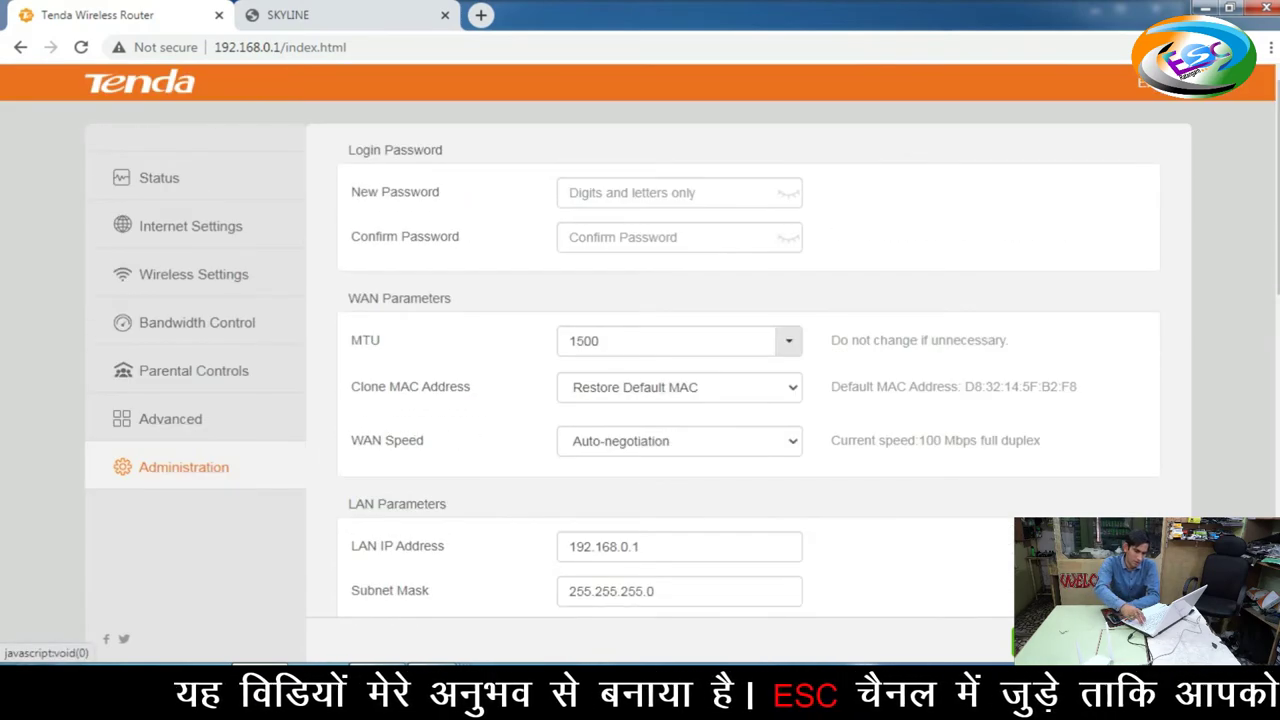
scroll(748, 360, down, 4)
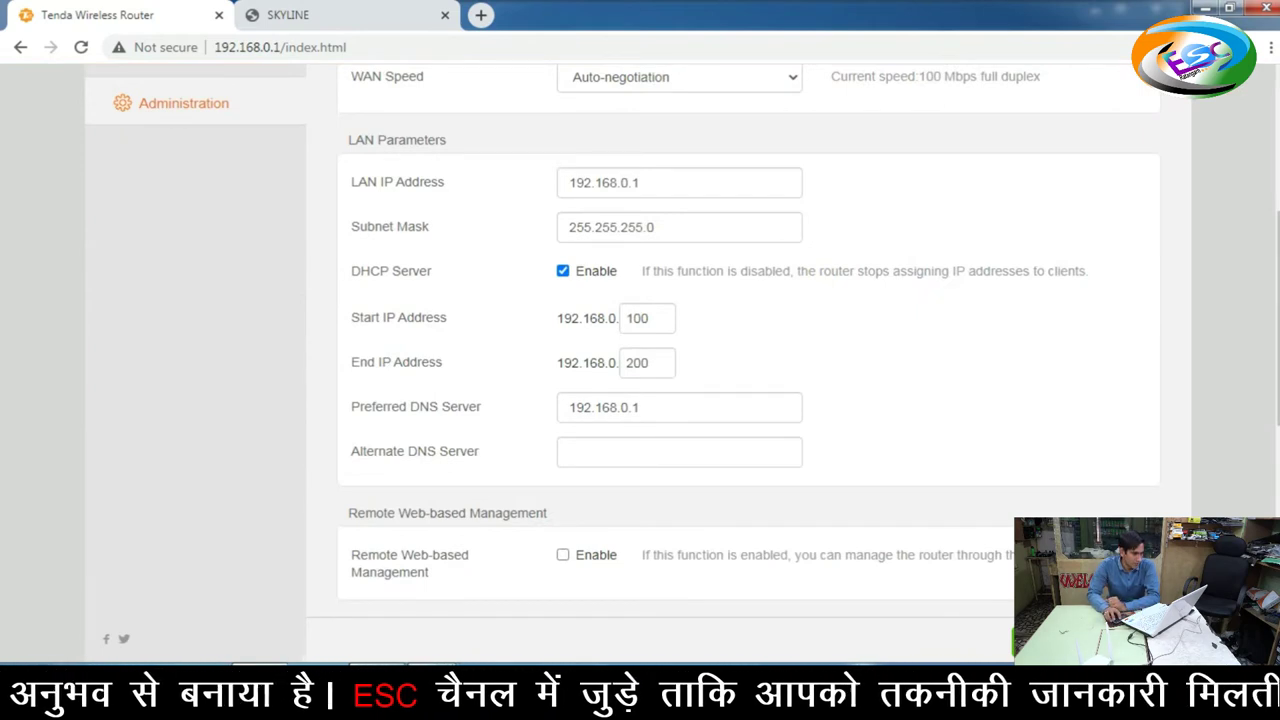
drag(640, 183, 620, 183)
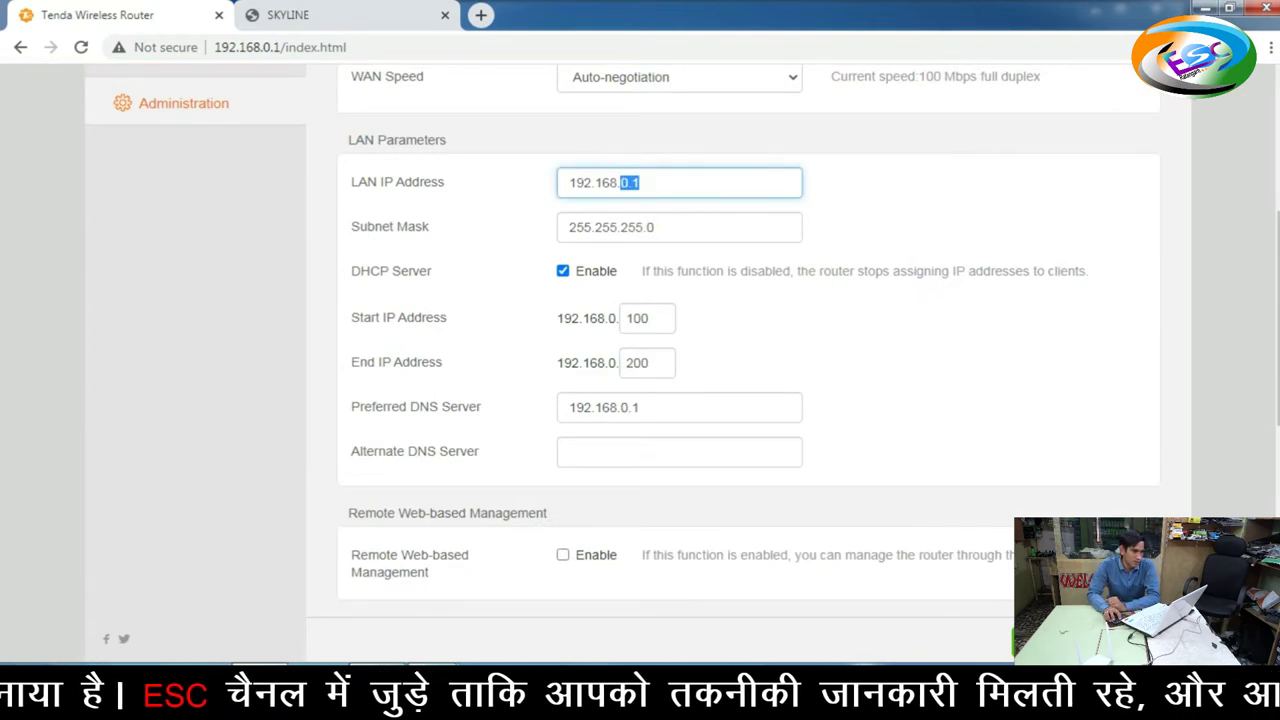
text(9.11)
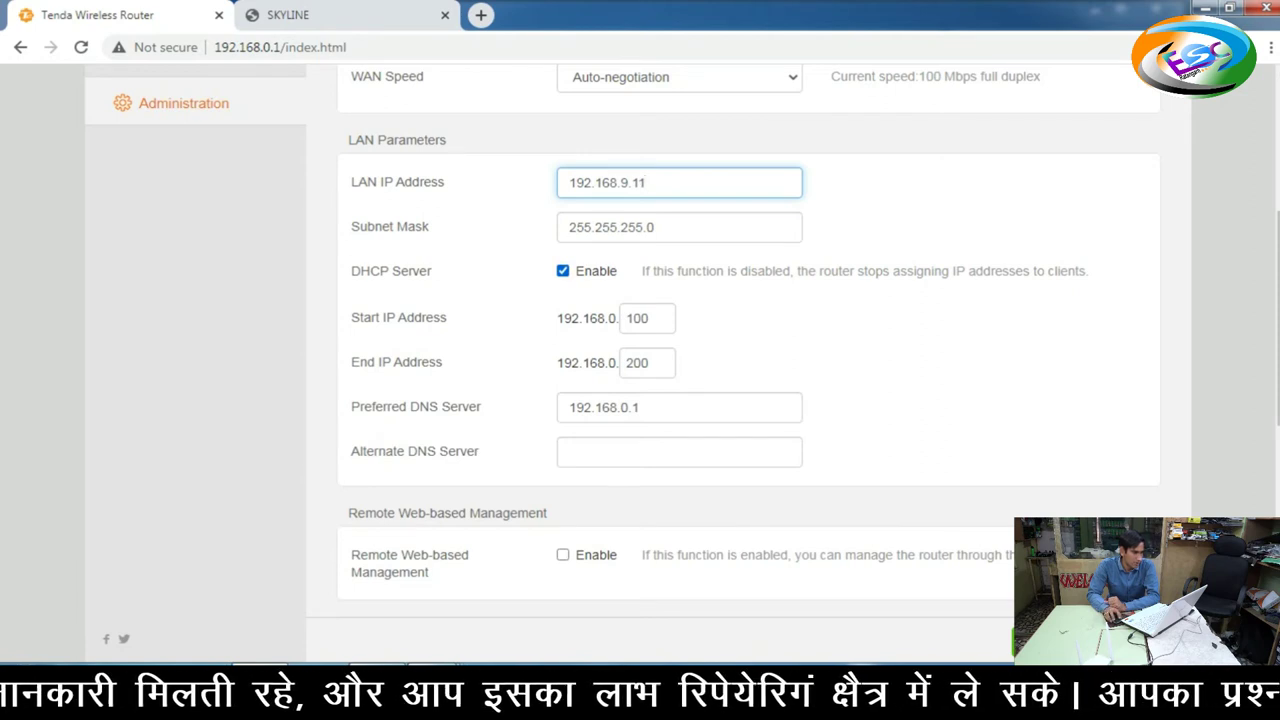
Step: Disable the DHCP server and try to save the Administration settings
click(563, 271)
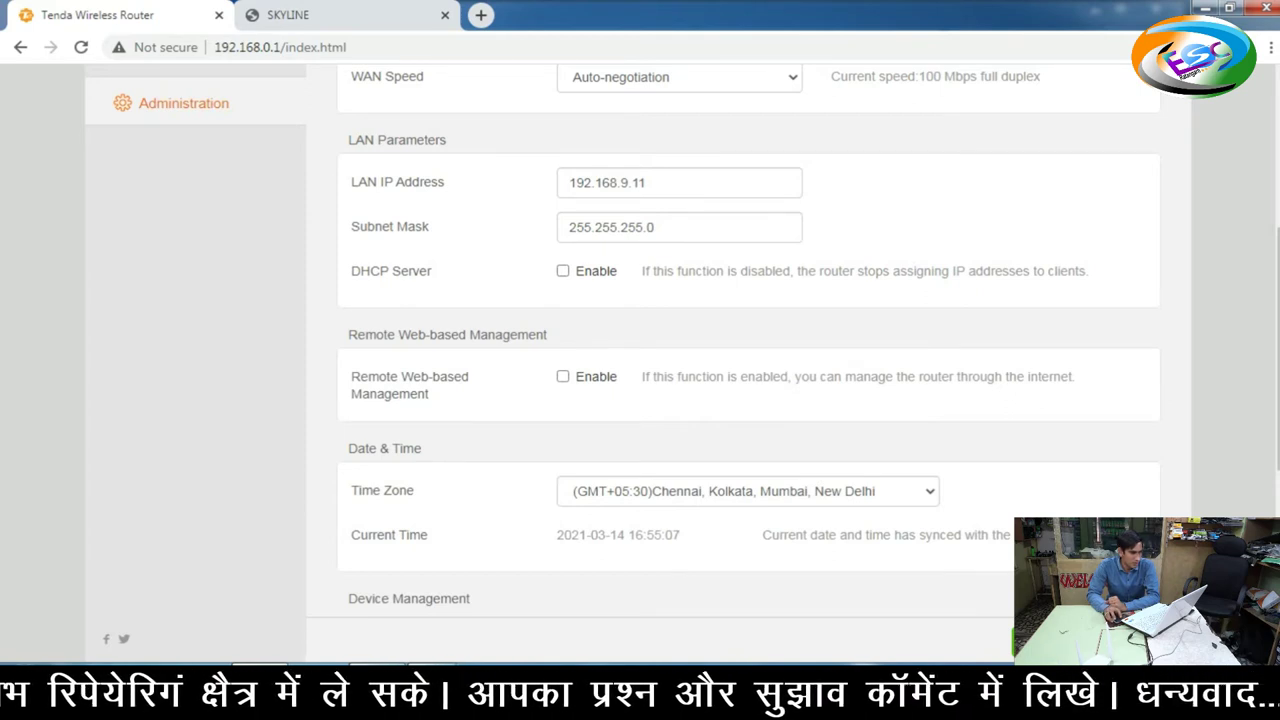
click(563, 271)
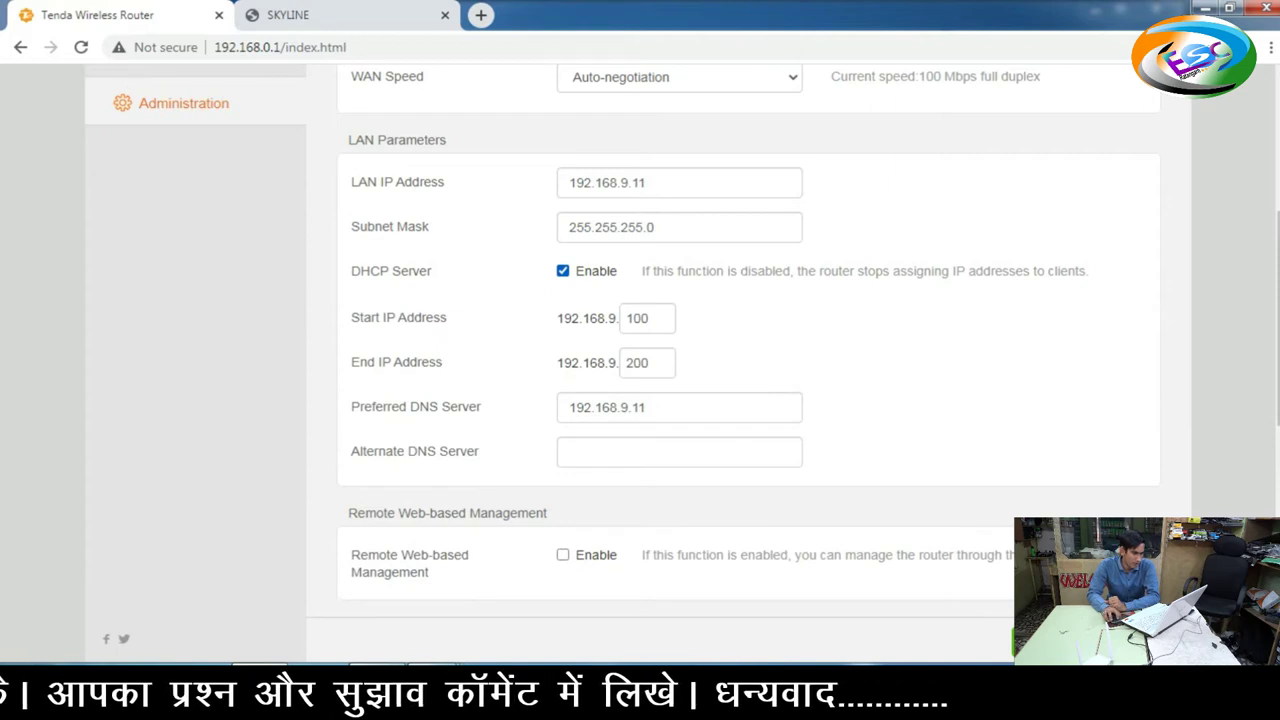
key(space)
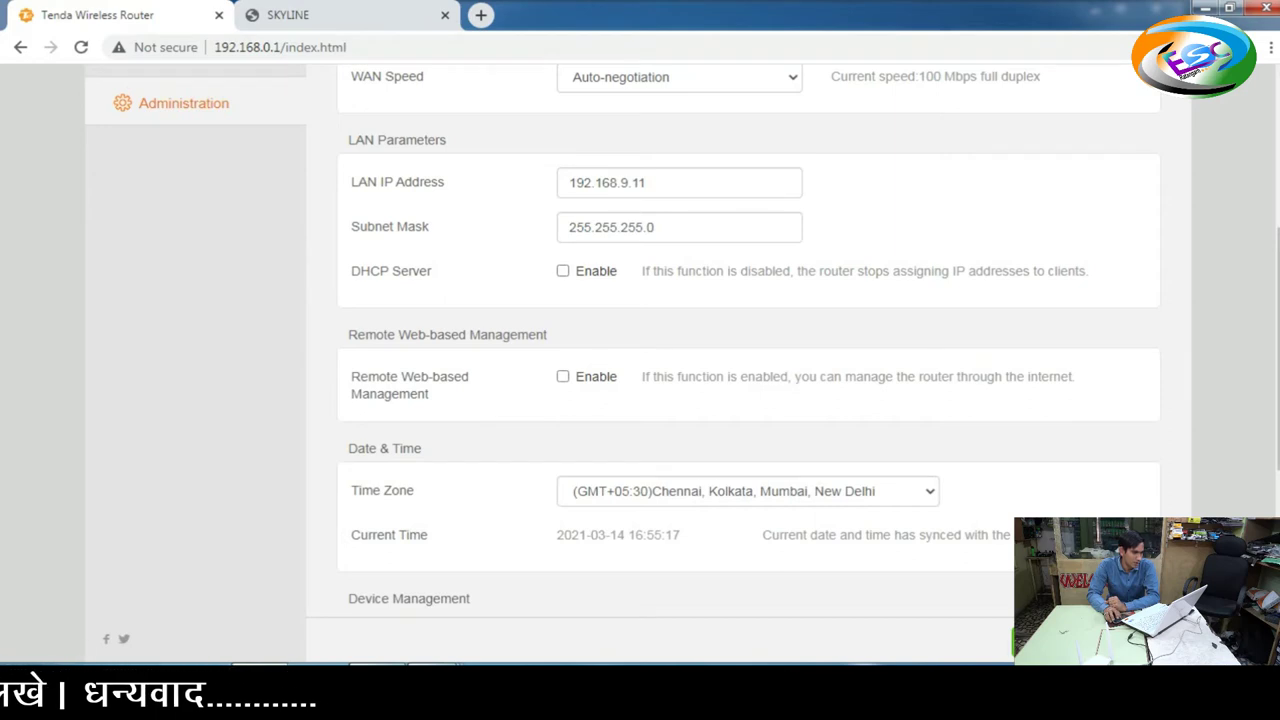
key(Return)
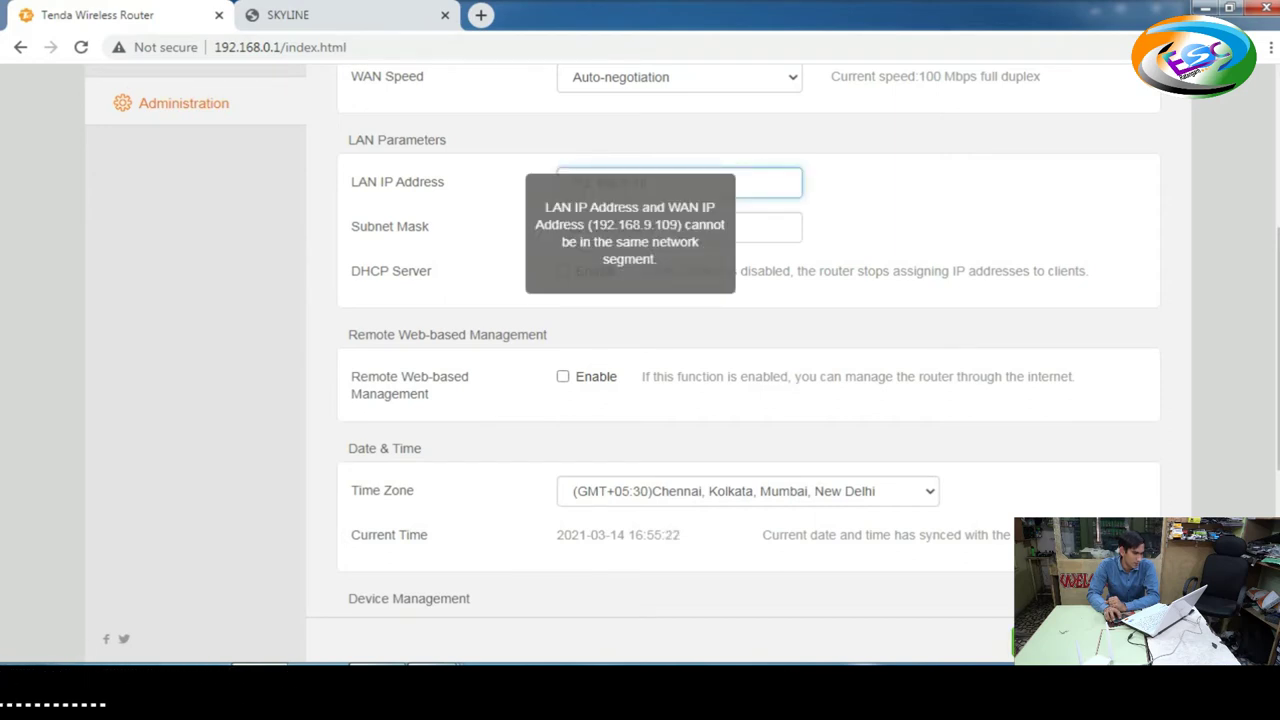
Step: Set the LAN IP address to 192.168.9.109 and try to save the settings
scroll(748, 364, up, 4)
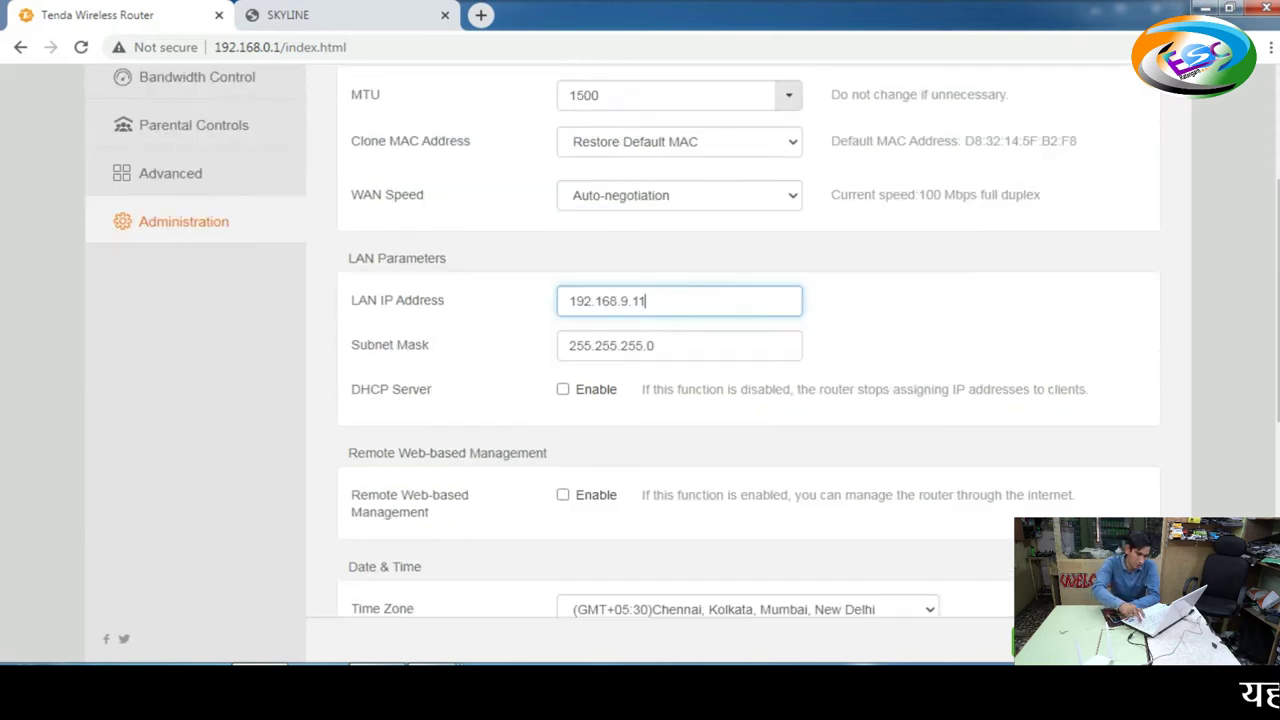
scroll(748, 364, down, 3)
scroll(748, 364, up, 2)
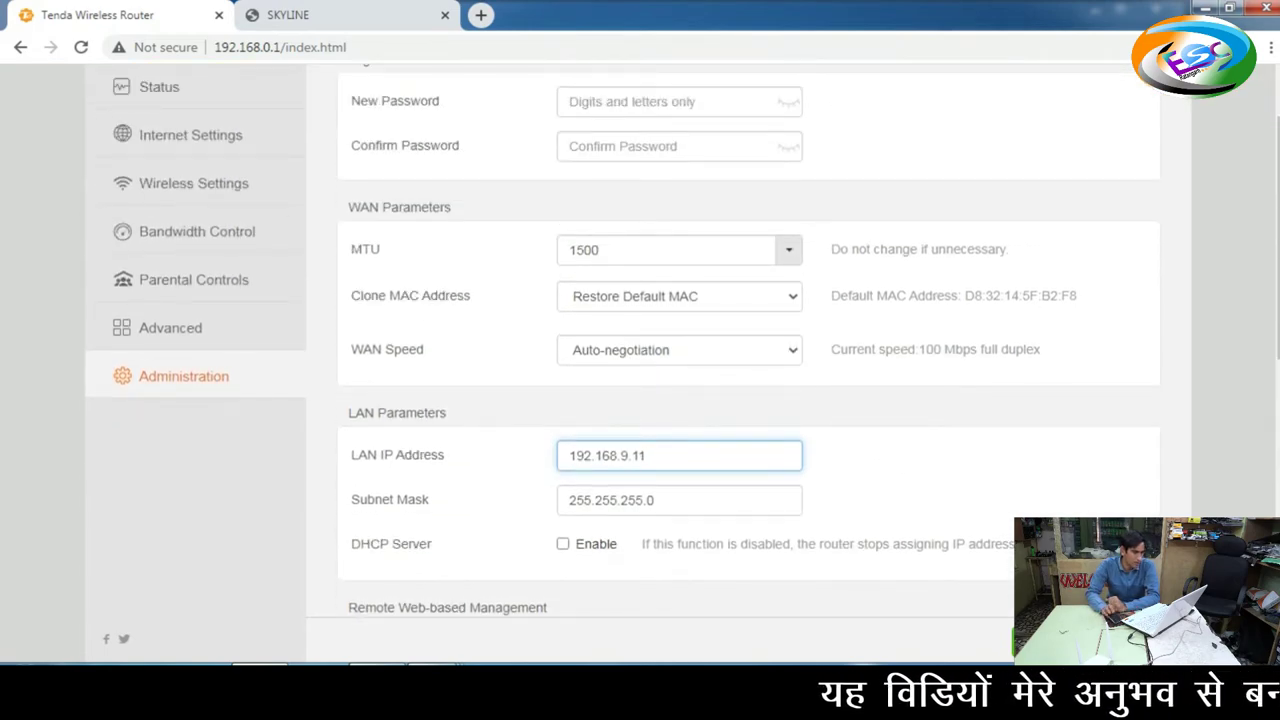
click(637, 455)
drag(637, 455, 646, 455)
text(09)
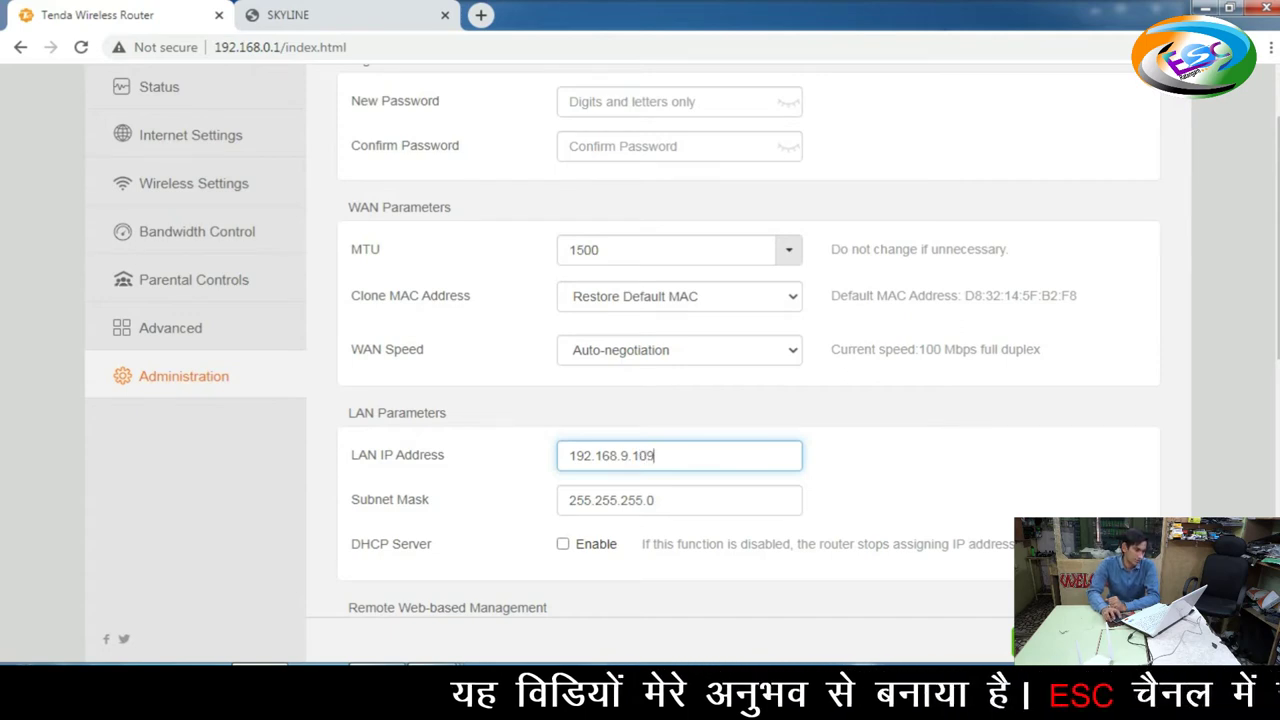
click(1040, 640)
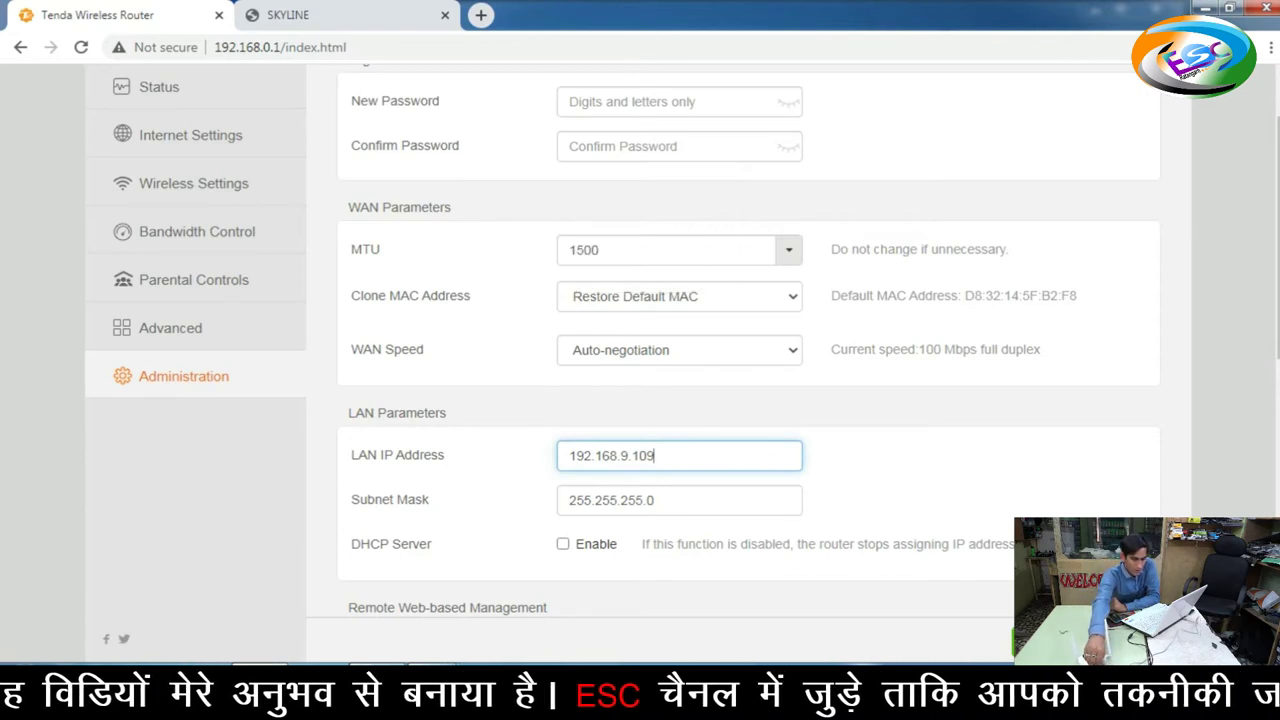
Step: Re-enable the DHCP server and review the resulting LAN parameters
click(563, 544)
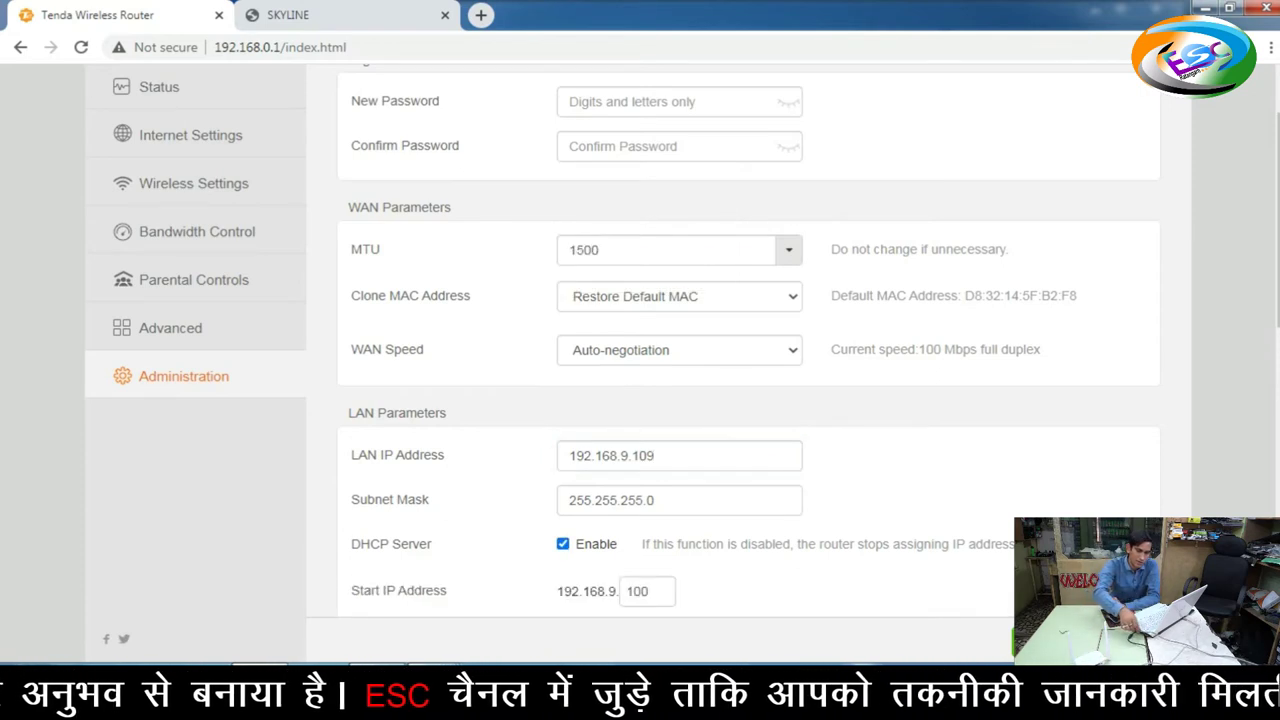
scroll(733, 340, down, 5)
scroll(748, 350, up, 5)
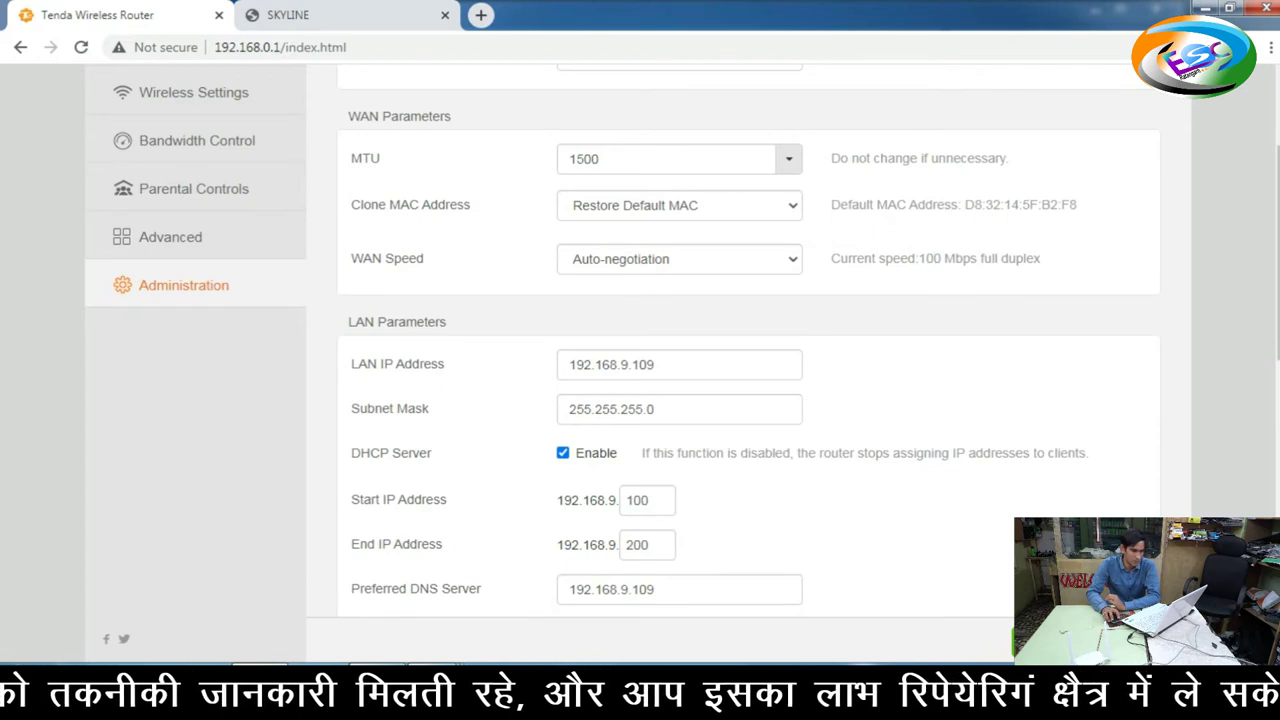
Step: Set the LAN IP address back to 192.168.9.11 and disable the DHCP server
double_click(640, 364)
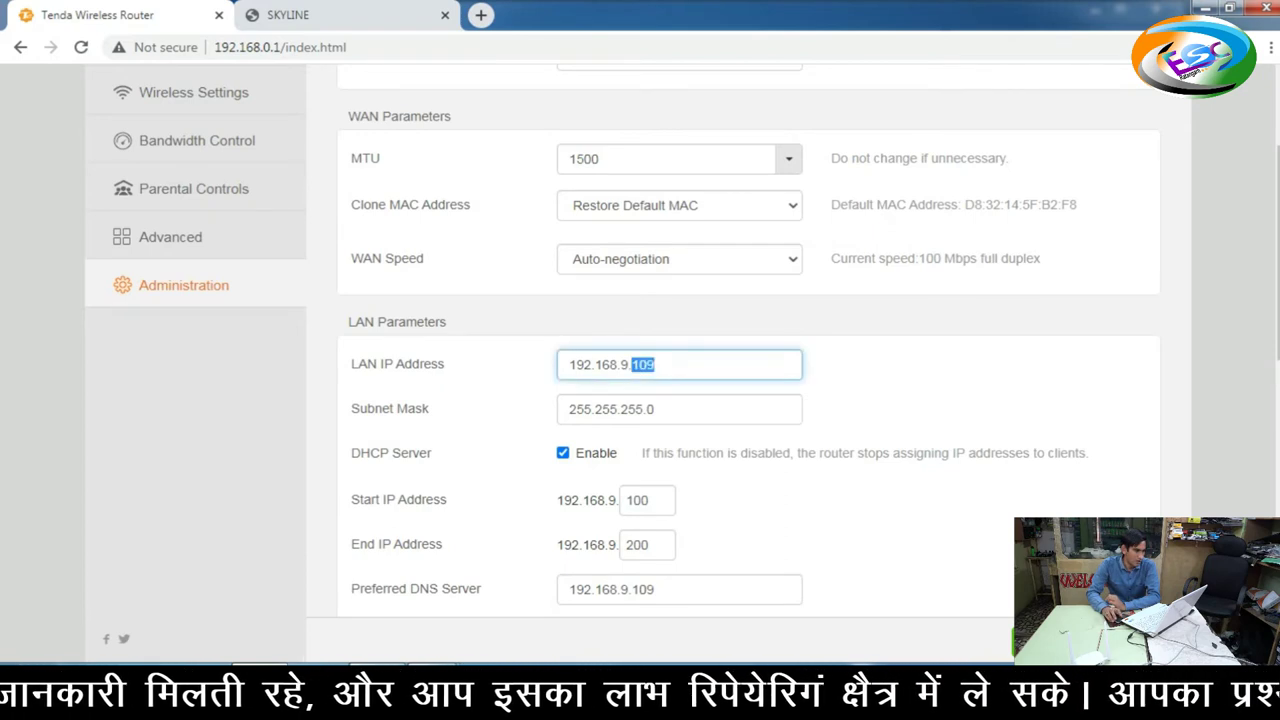
text(11)
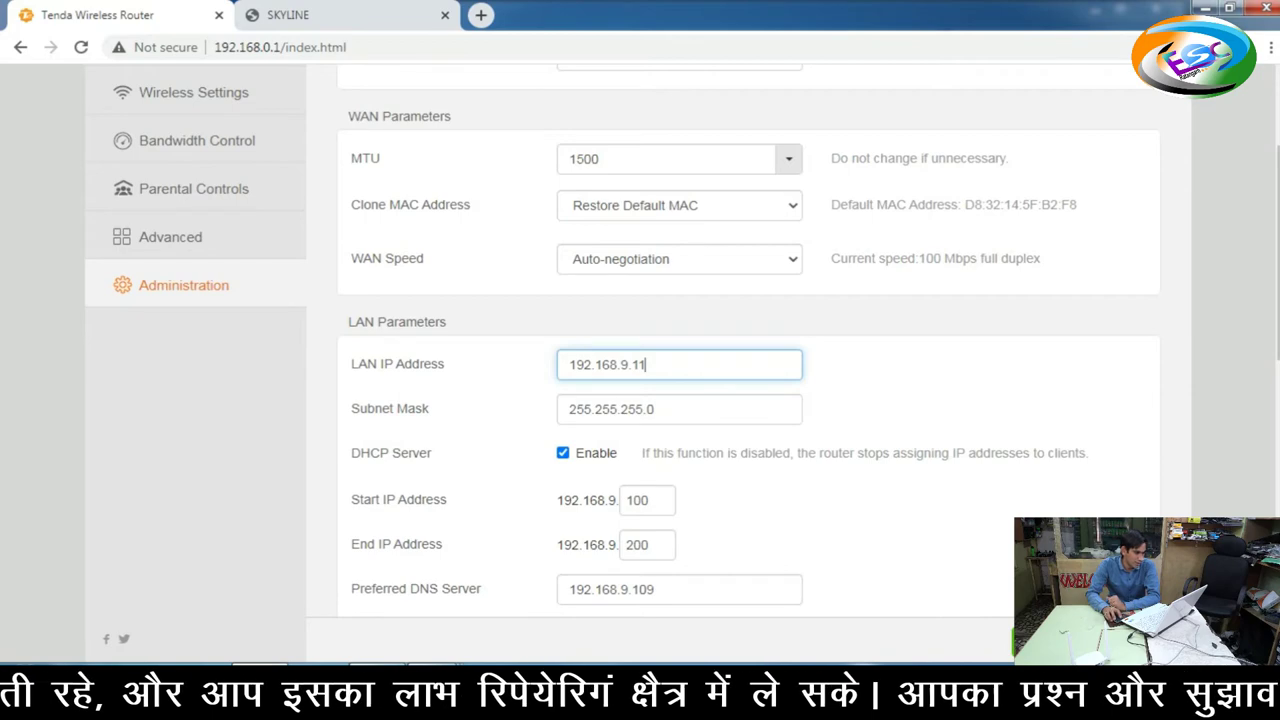
click(563, 453)
scroll(680, 400, down, 1)
scroll(680, 400, down, 4)
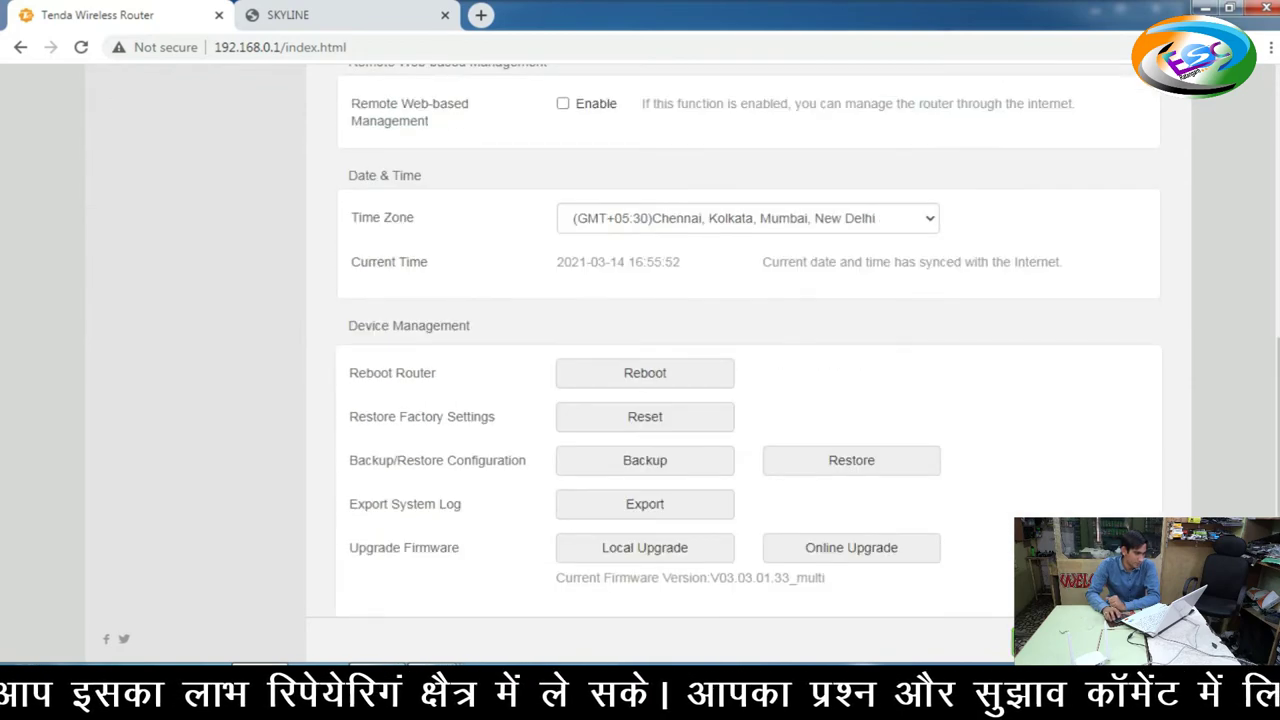
Step: Try to save the Administration settings, and reload the router's admin page at 192.168.0.1
click(1040, 640)
scroll(680, 400, up, 2)
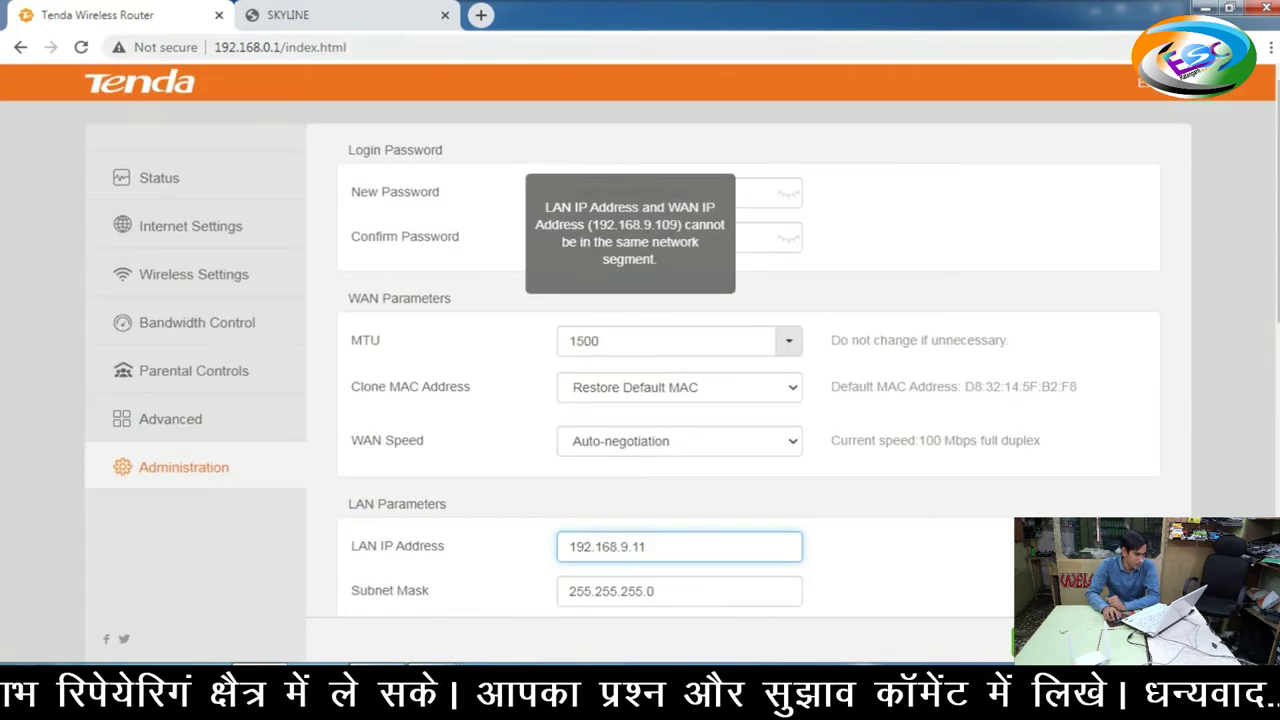
click(280, 47)
key(Return)
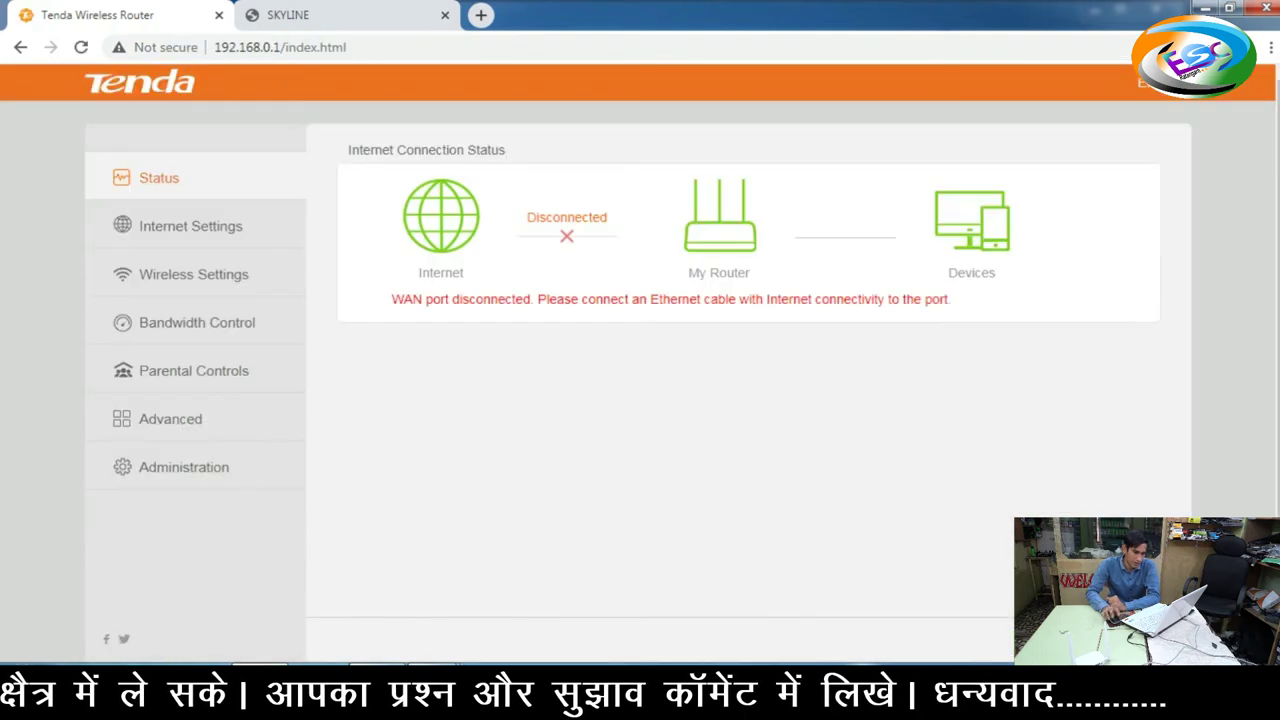
Step: Set the LAN IP address to 192.168.9.11 in the router's Administration settings
click(183, 467)
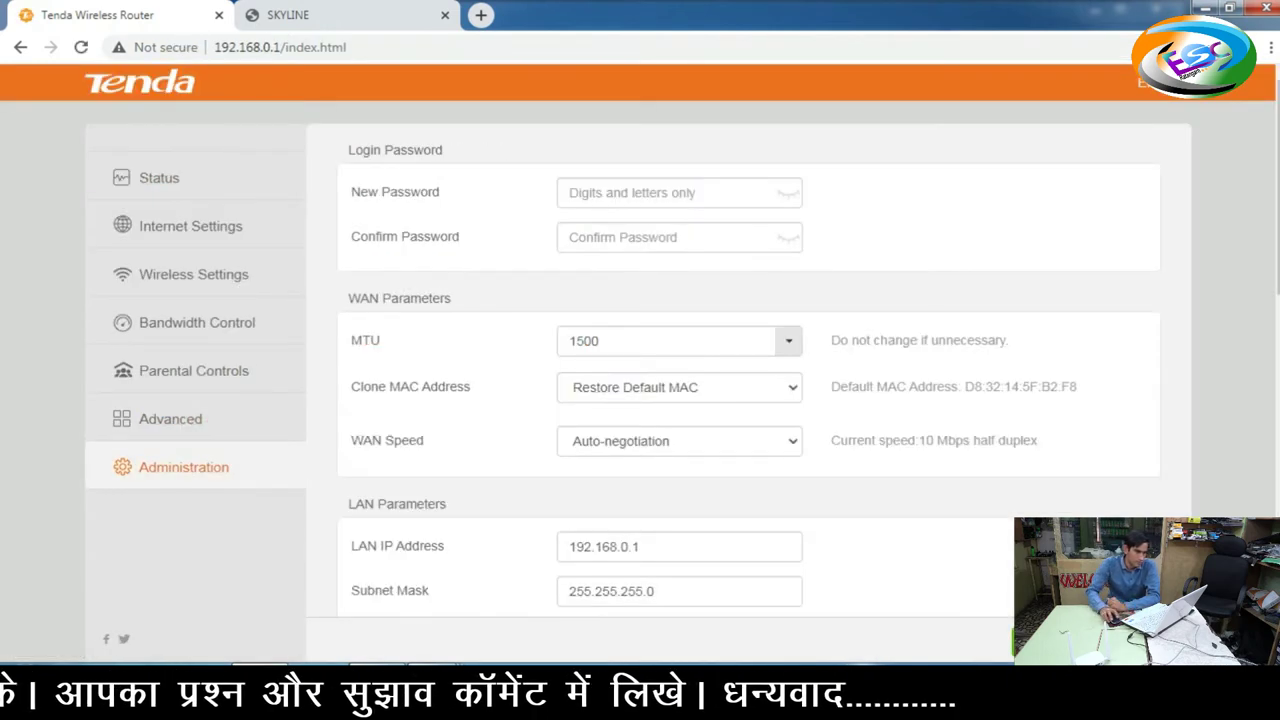
click(170, 419)
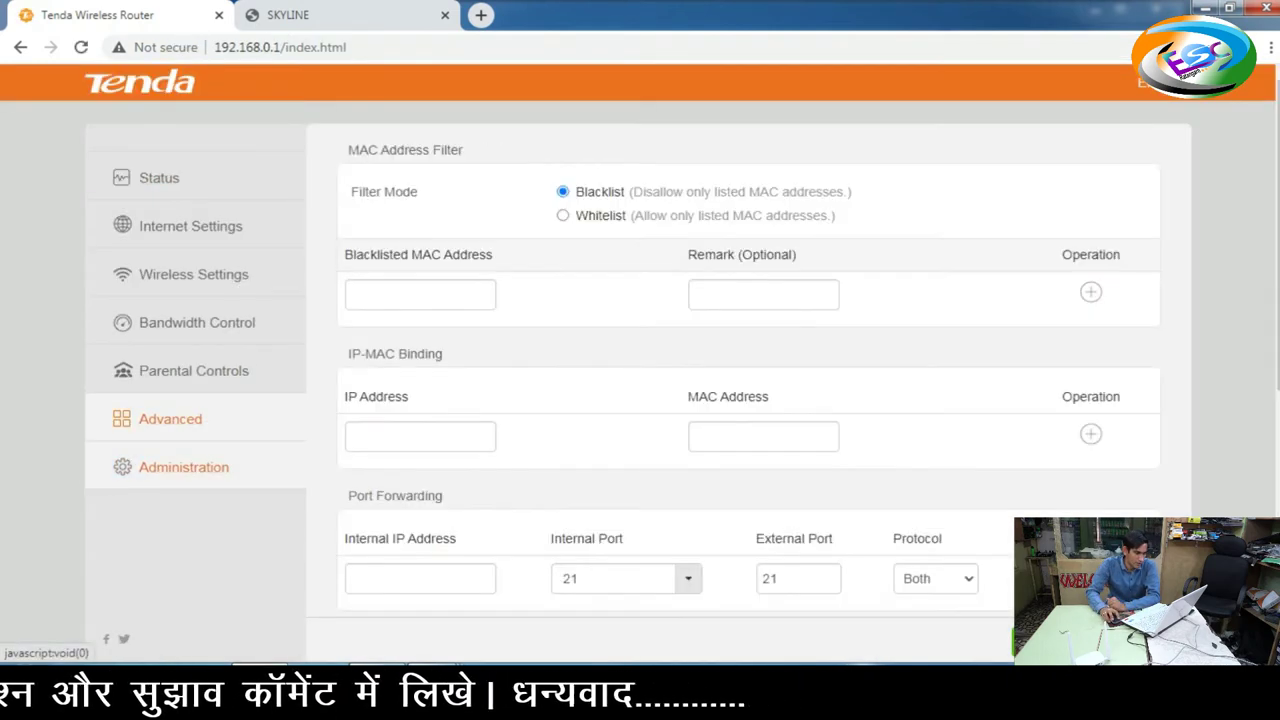
click(183, 467)
scroll(183, 467, down, 3)
drag(620, 183, 640, 183)
text(9.11)
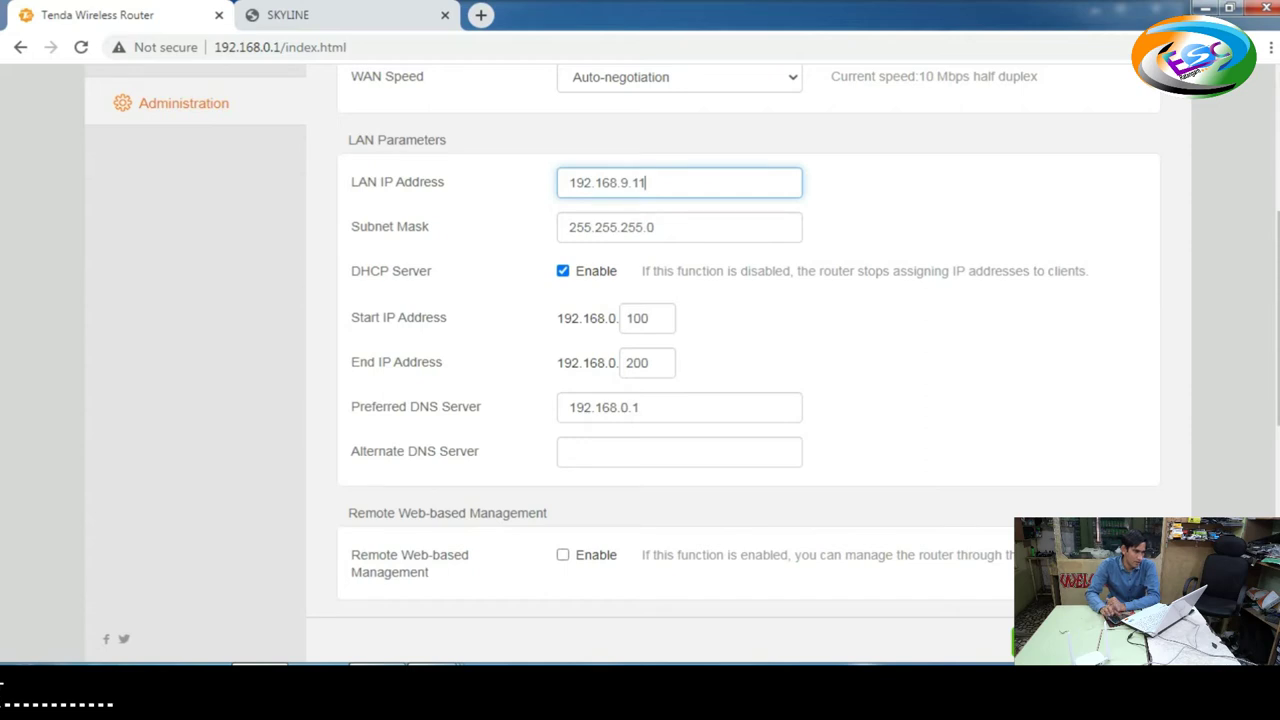
Step: Disable the DHCP server and save the settings, accepting the change of the login IP address
drag(648, 407, 567, 407)
click(563, 271)
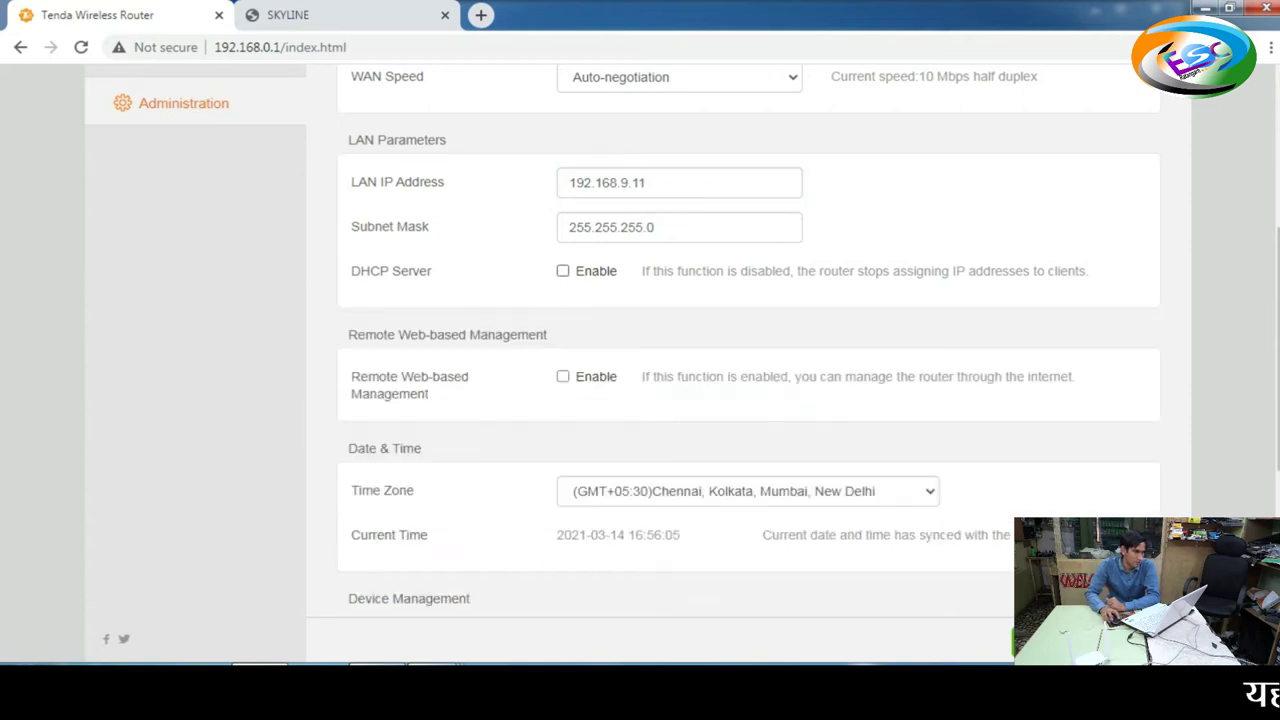
scroll(748, 360, down, 5)
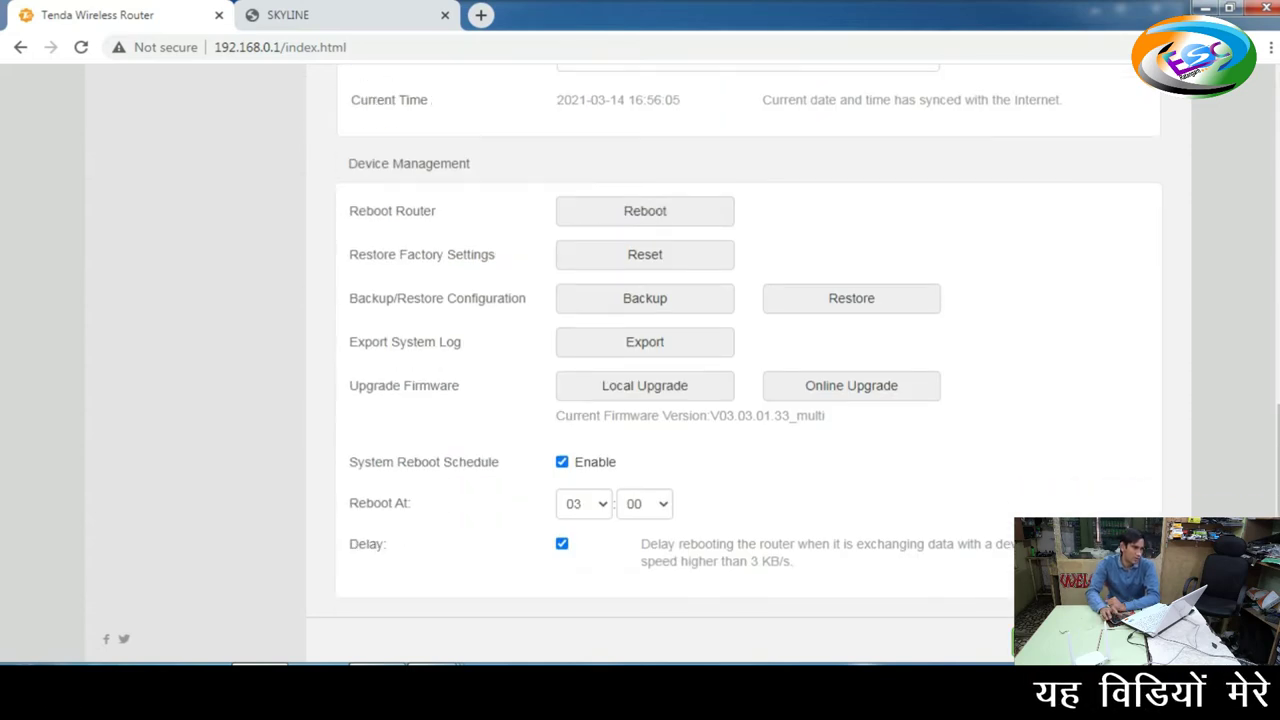
click(1082, 640)
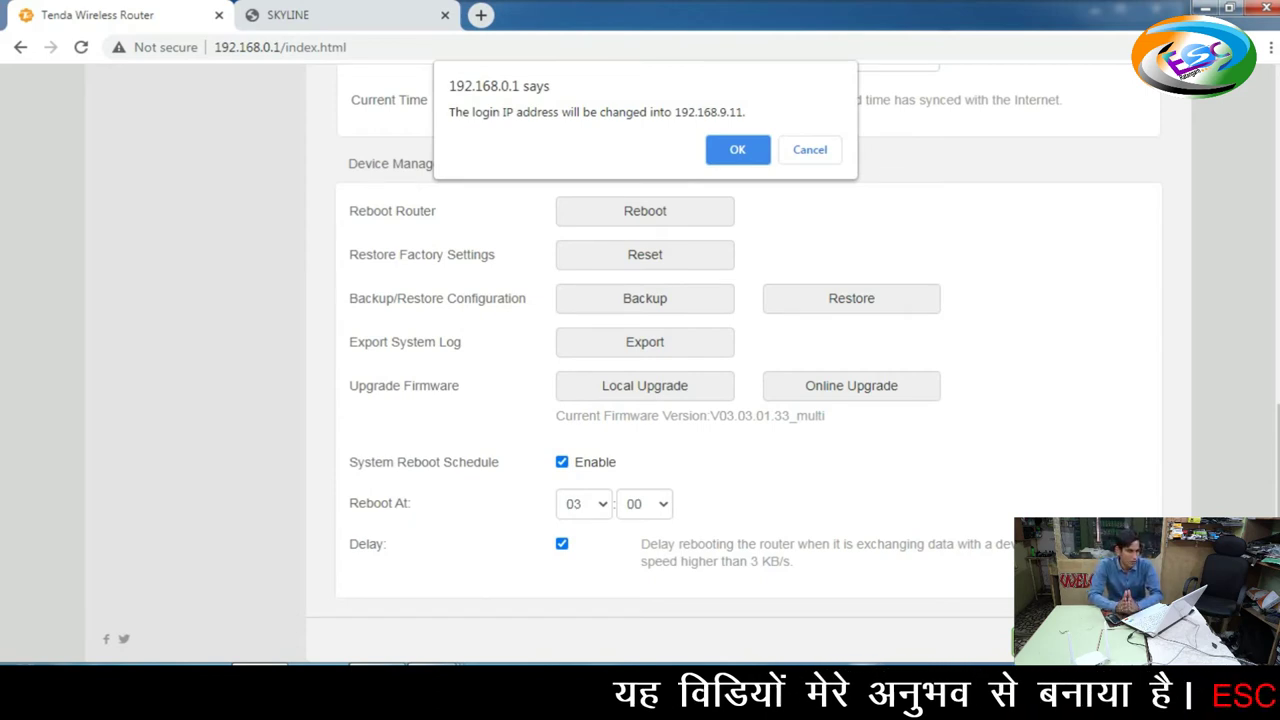
key(Return)
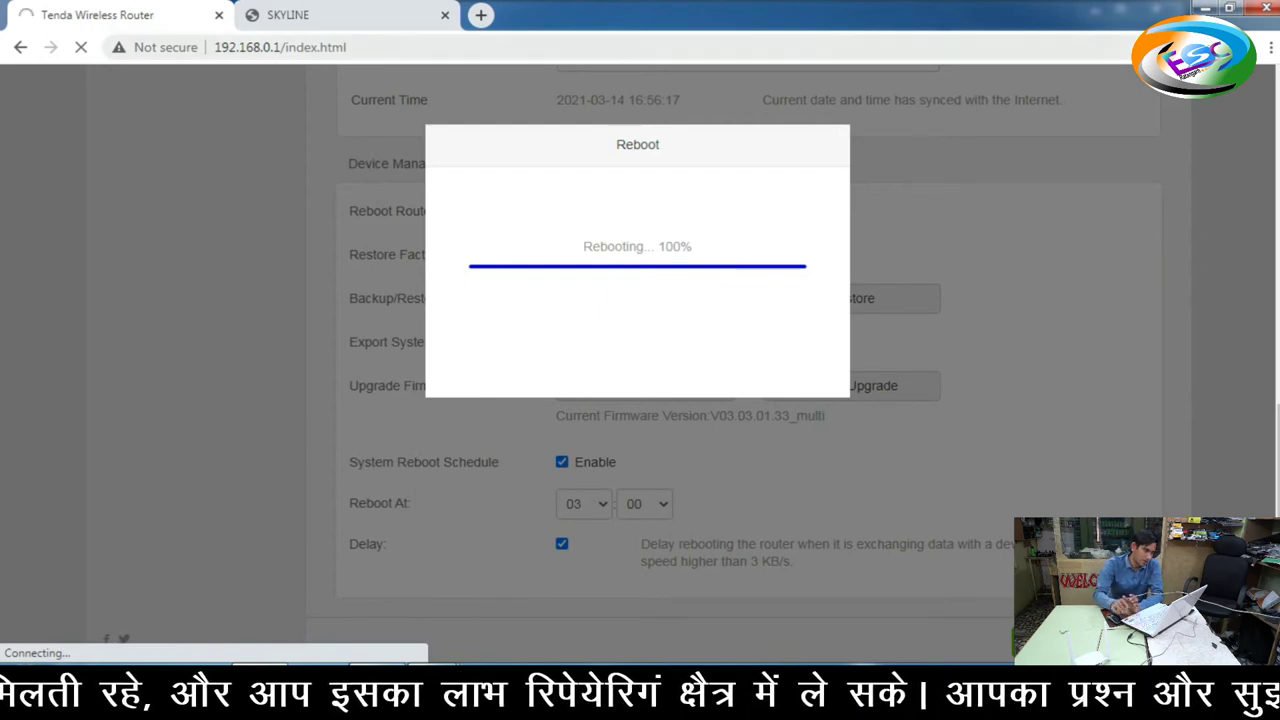
Step: Open the router's admin page at 192.168.9.11, reloading the address until it loads
click(279, 47)
text(192.16)
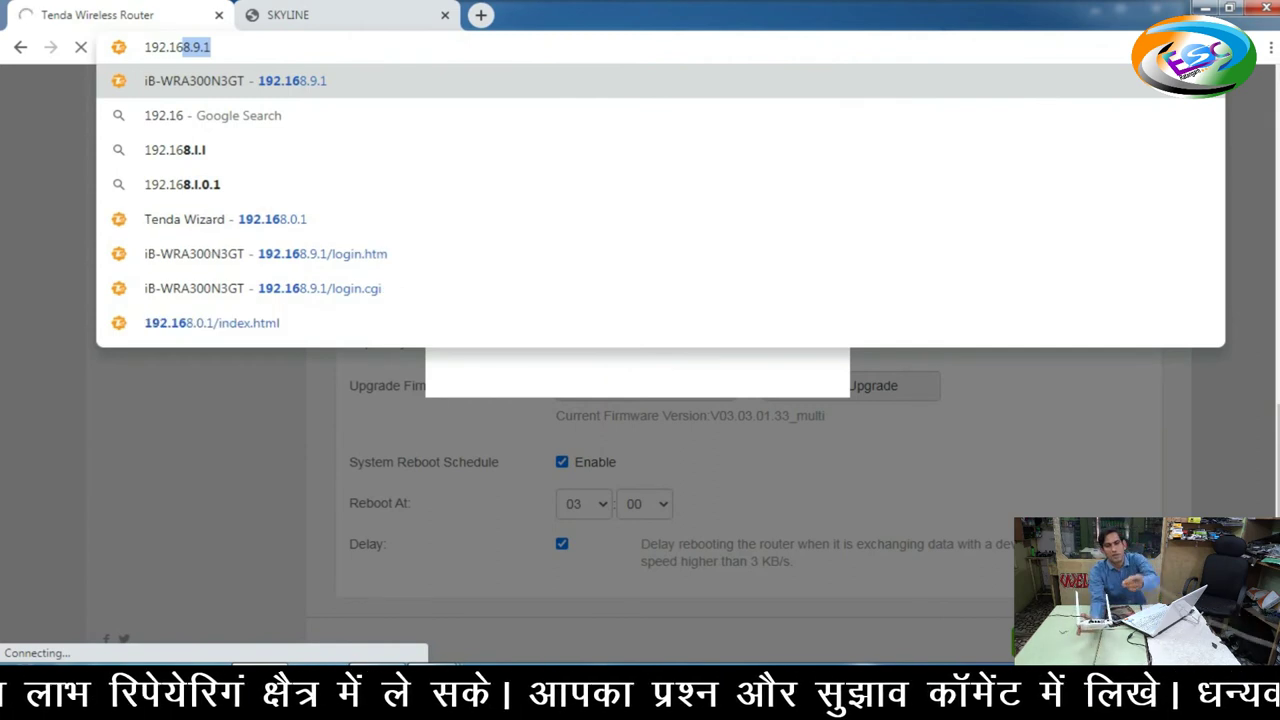
text(8.9.1)
text(1)
key(Return)
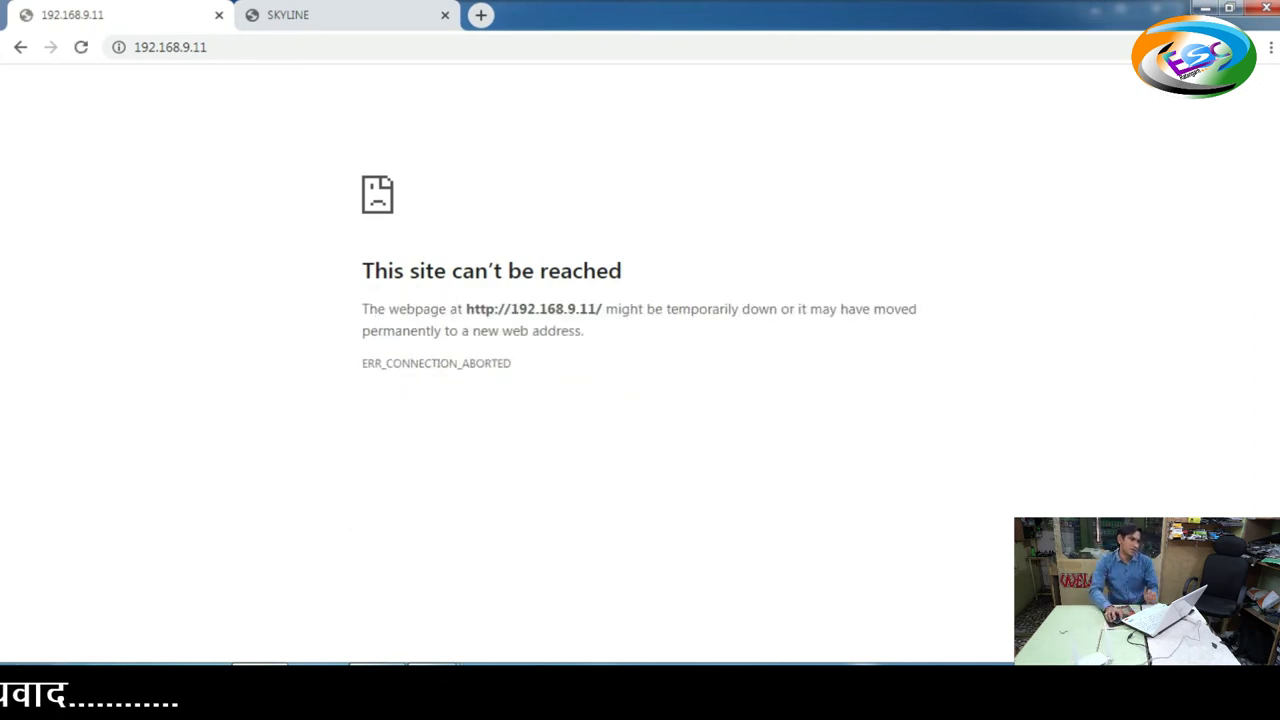
key(F5)
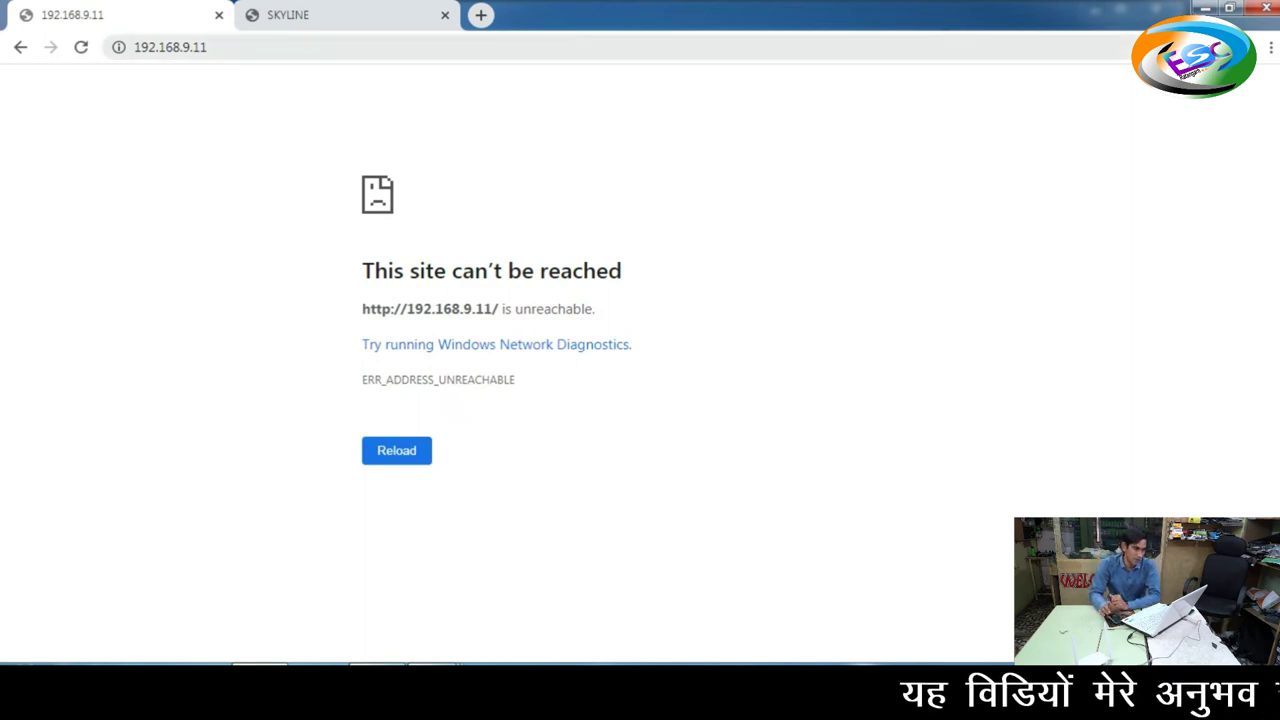
click(170, 47)
key(Return)
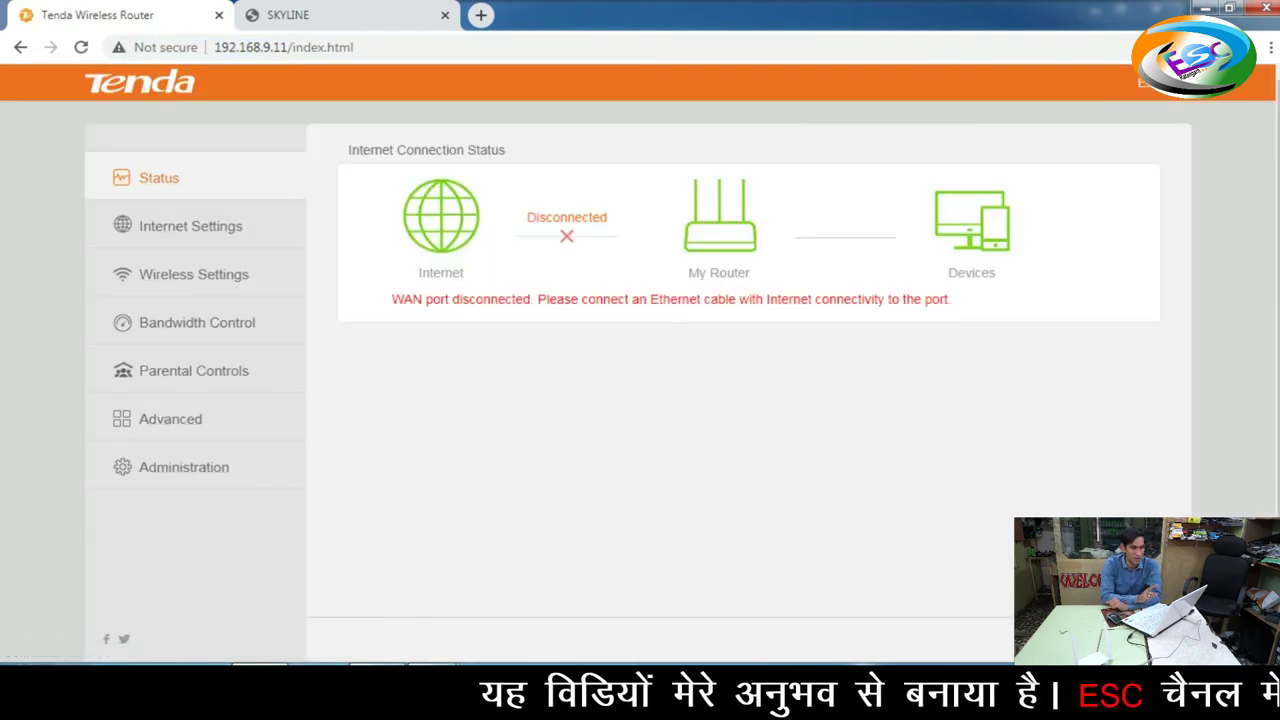
Step: Load google.com twice to test the internet connection through the router
click(283, 47)
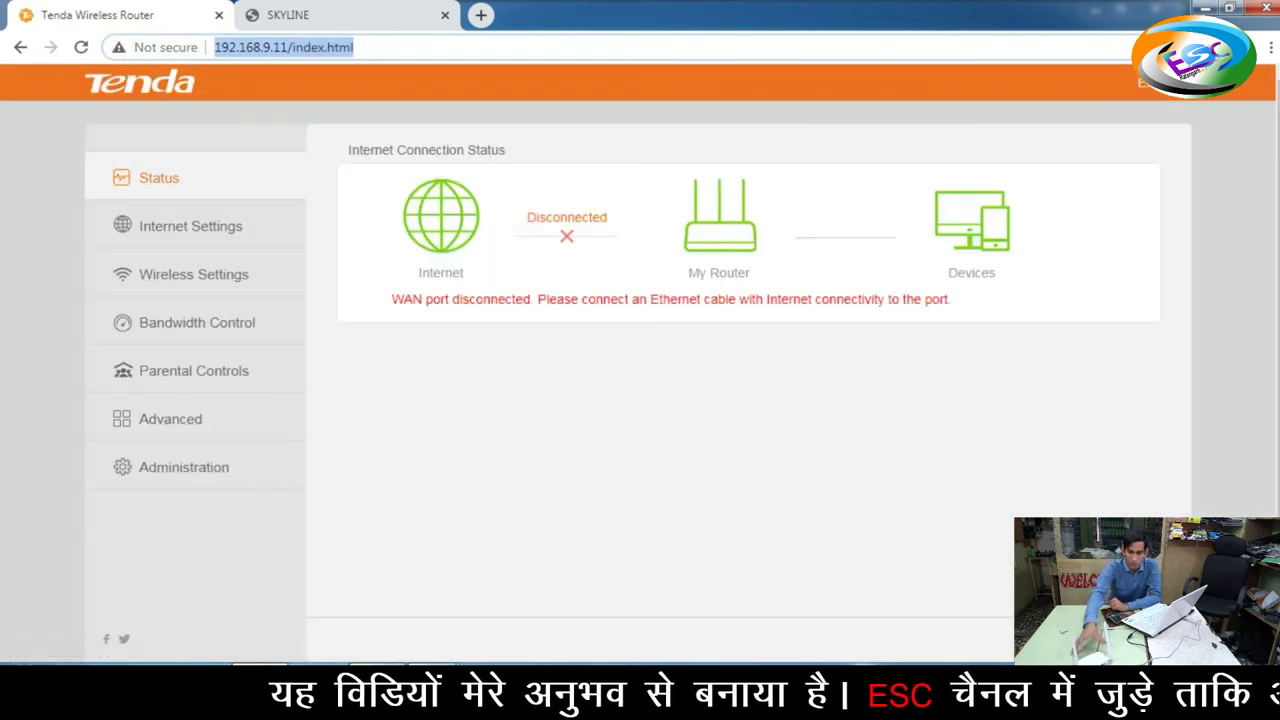
text(google.com)
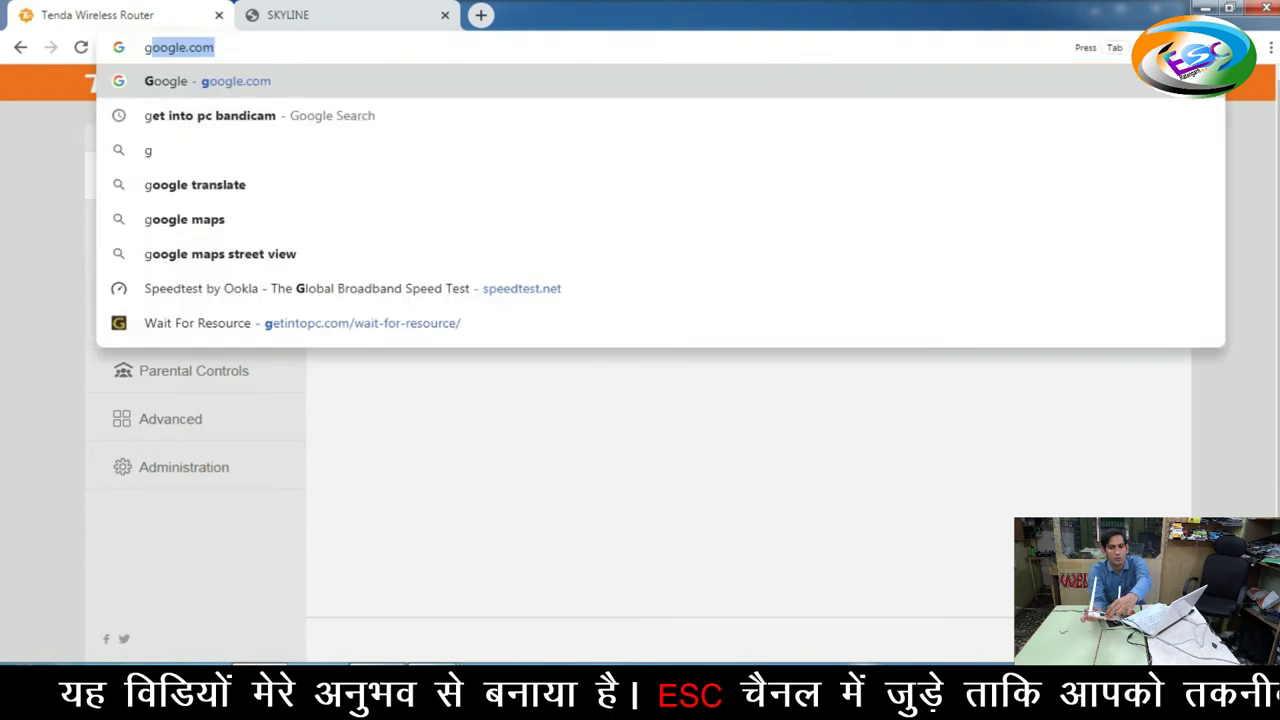
key(Return)
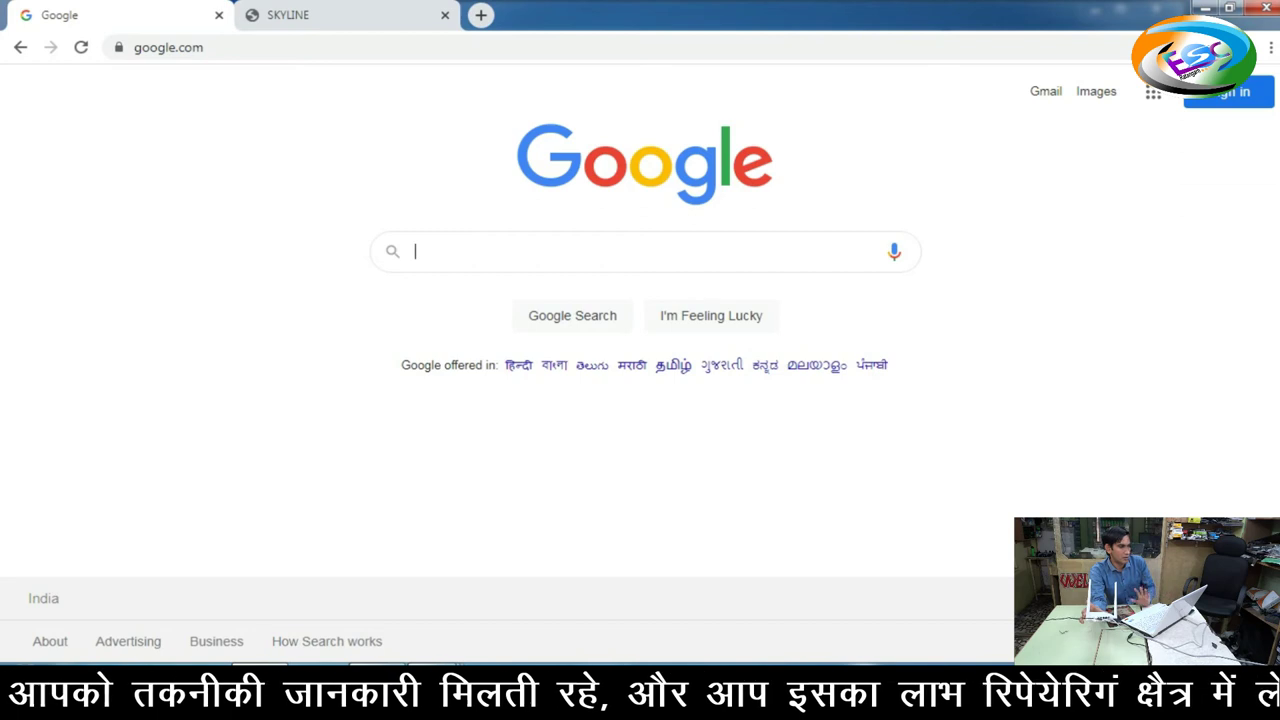
click(168, 47)
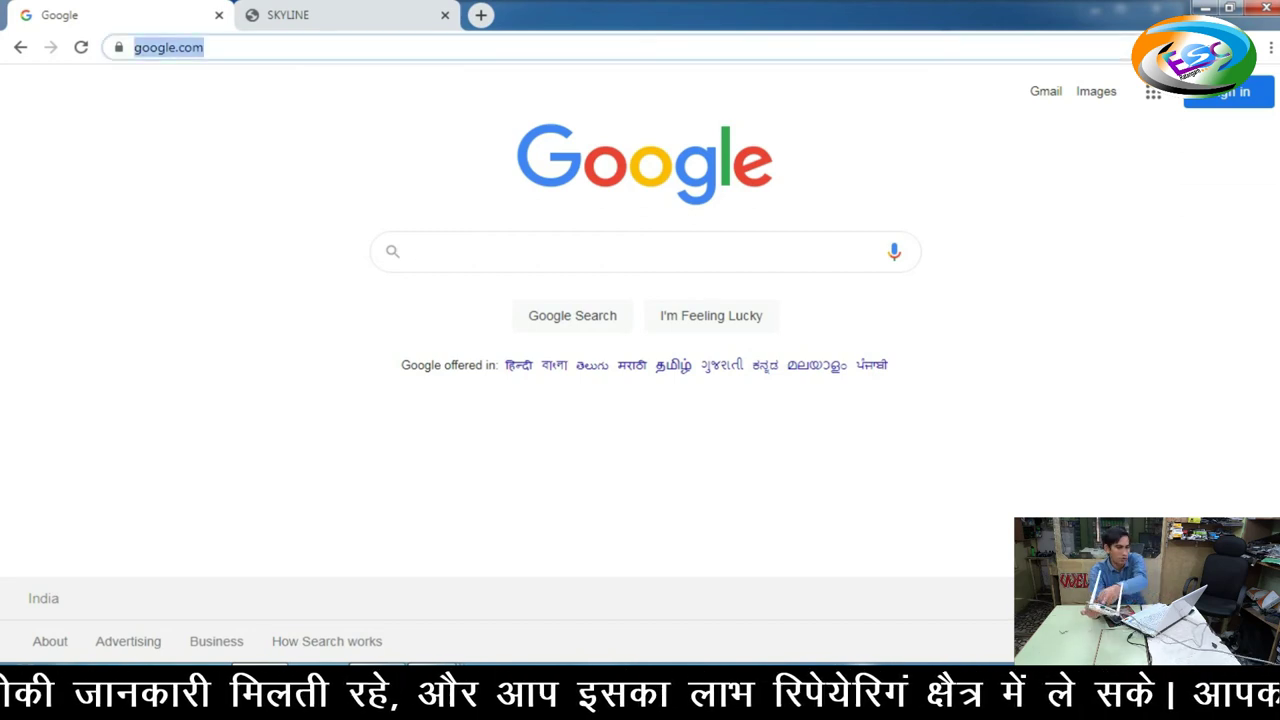
text(goo)
key(Return)
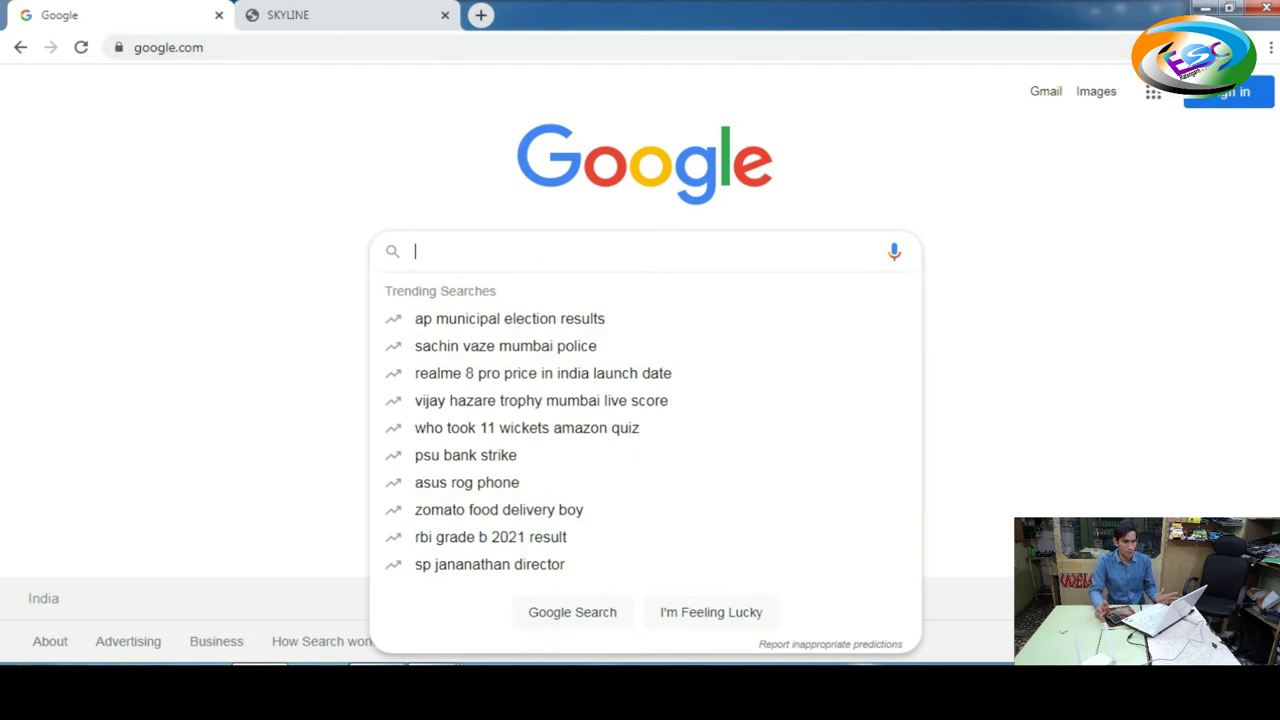
Step: Search Google for "sso" and open the Rajasthan Single Sign On site to test browsing
text(sso\)
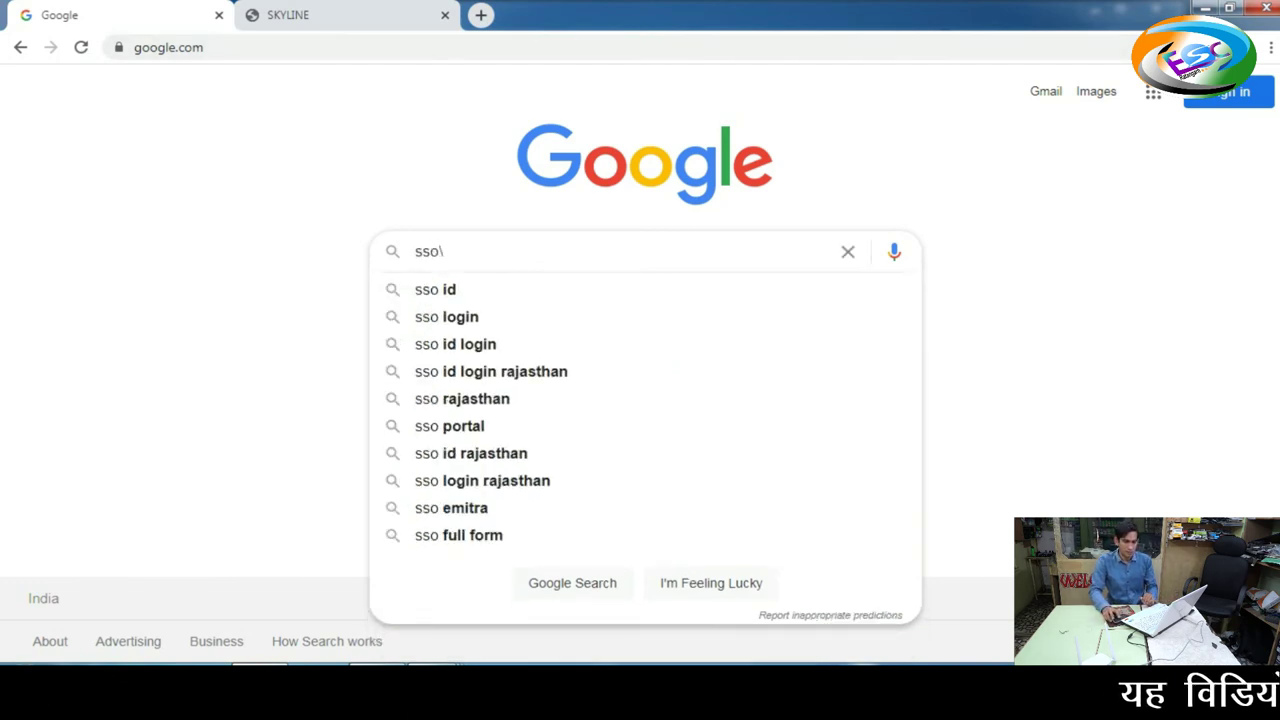
key(Return)
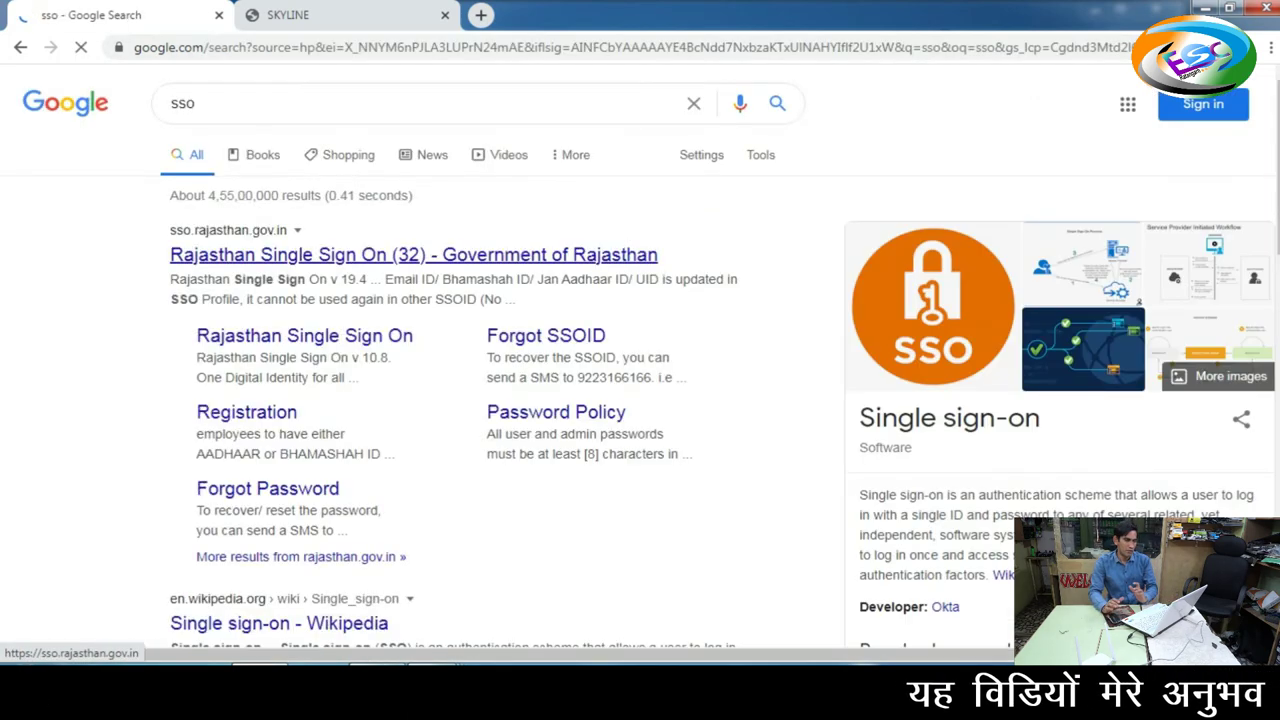
click(413, 254)
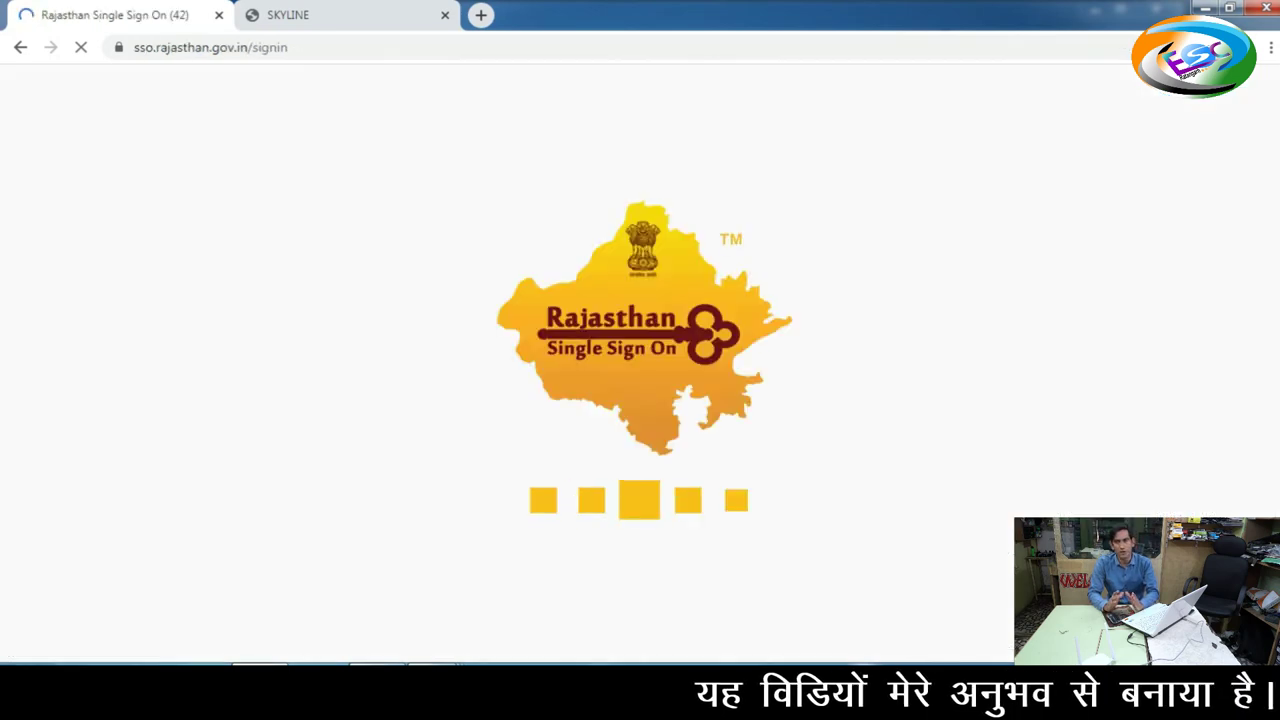